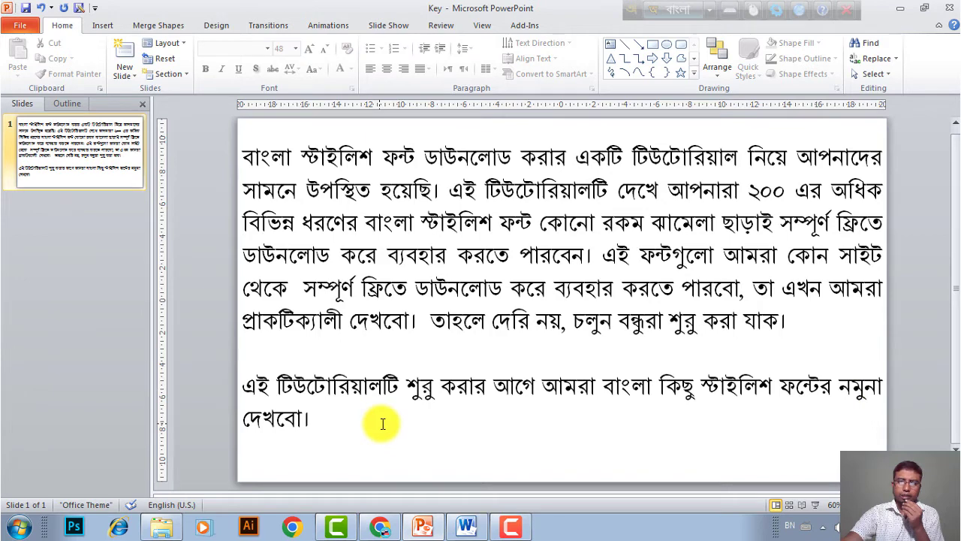
Step: Switch to the Stylish Bangla Fonts document in Word and look through all the sample lines
left_click(463, 527)
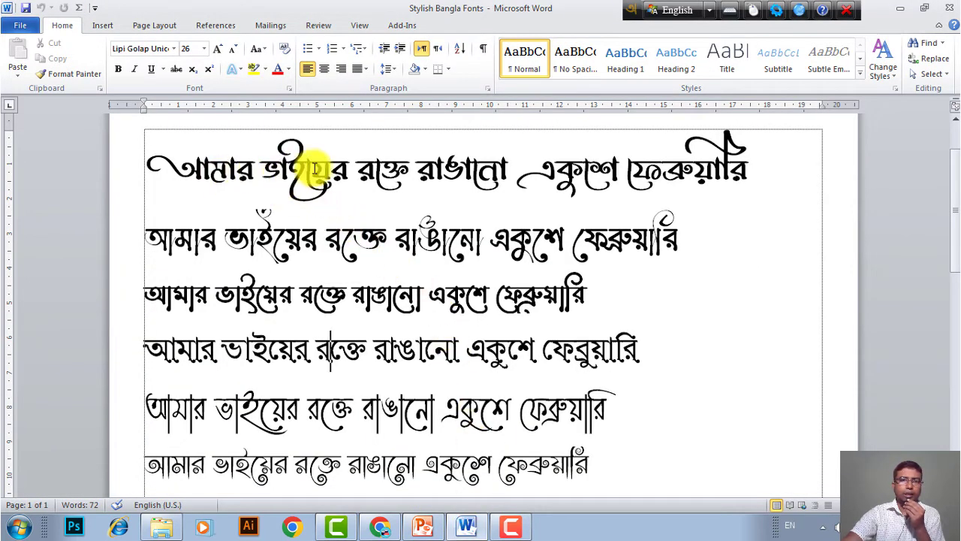
left_click(328, 172)
scroll(398, 348, "down", 6)
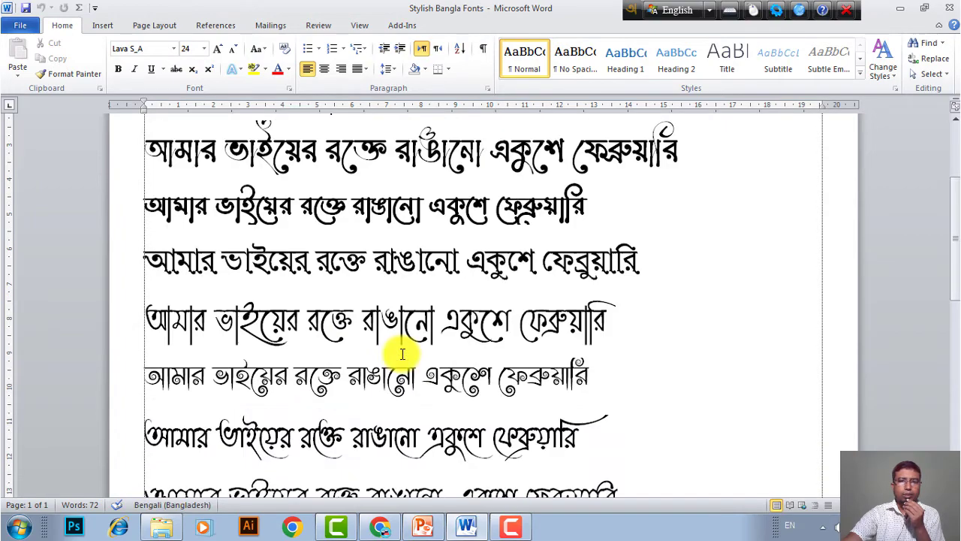
scroll(398, 345, "down", 3)
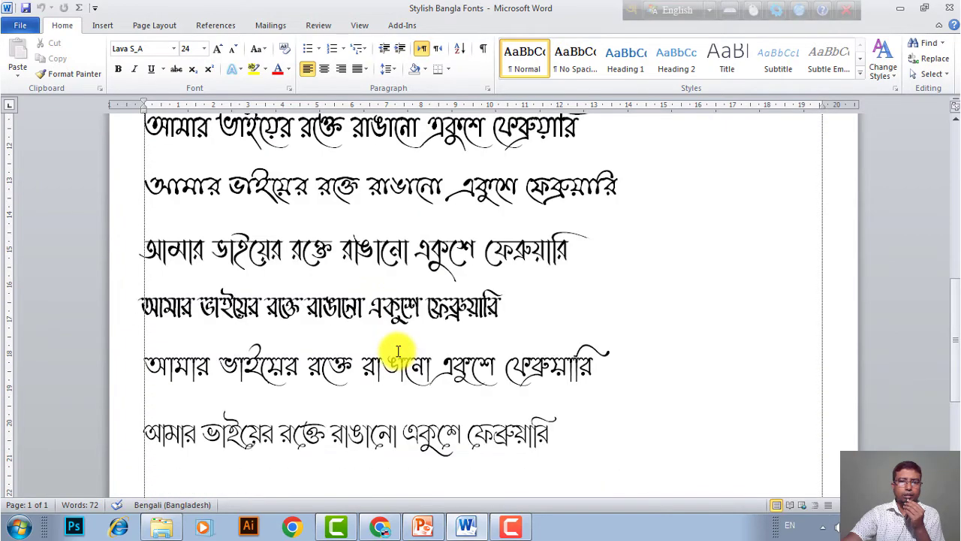
scroll(316, 392, "up", 4)
scroll(316, 392, "up", 5)
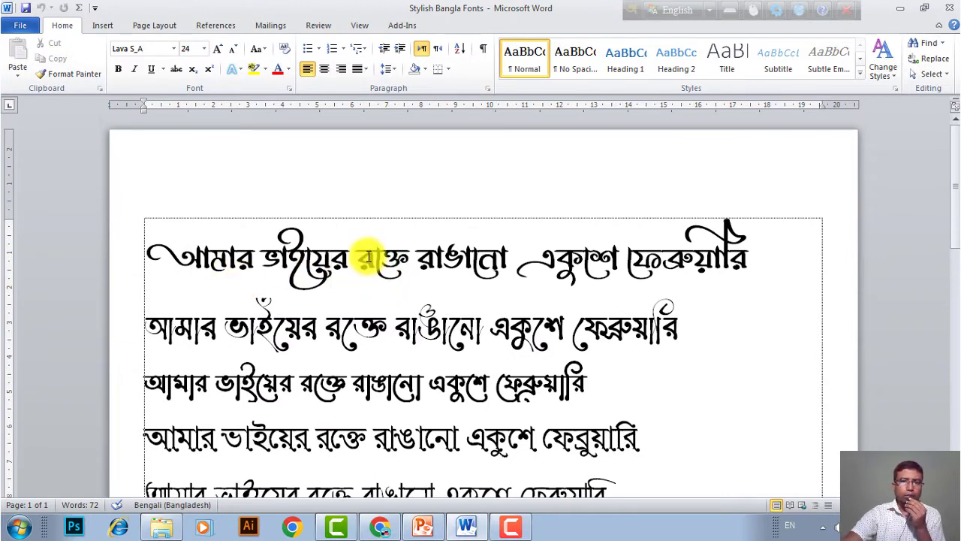
Step: Check which font individual sample lines use, including the first, fifth and sixth lines, and review the rest of the page
left_click(394, 267)
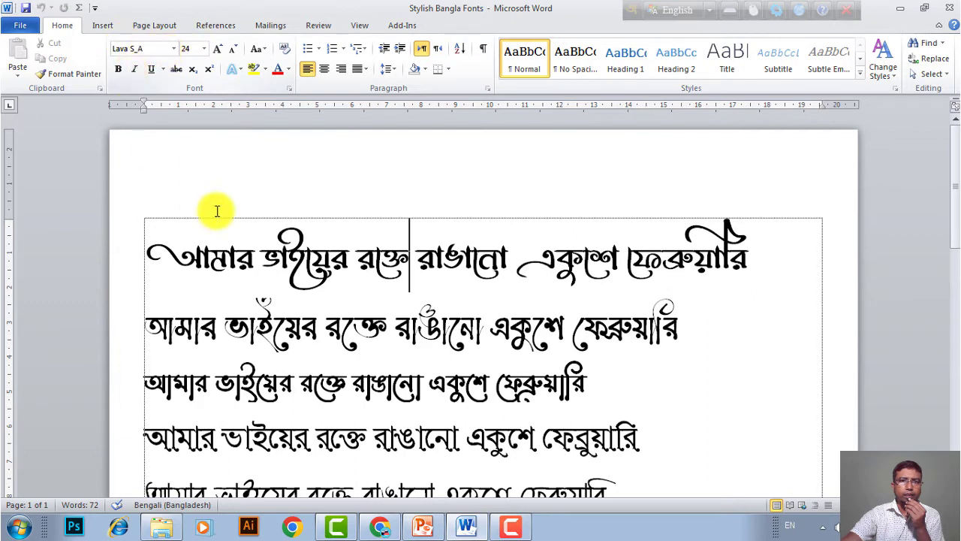
left_click(323, 242)
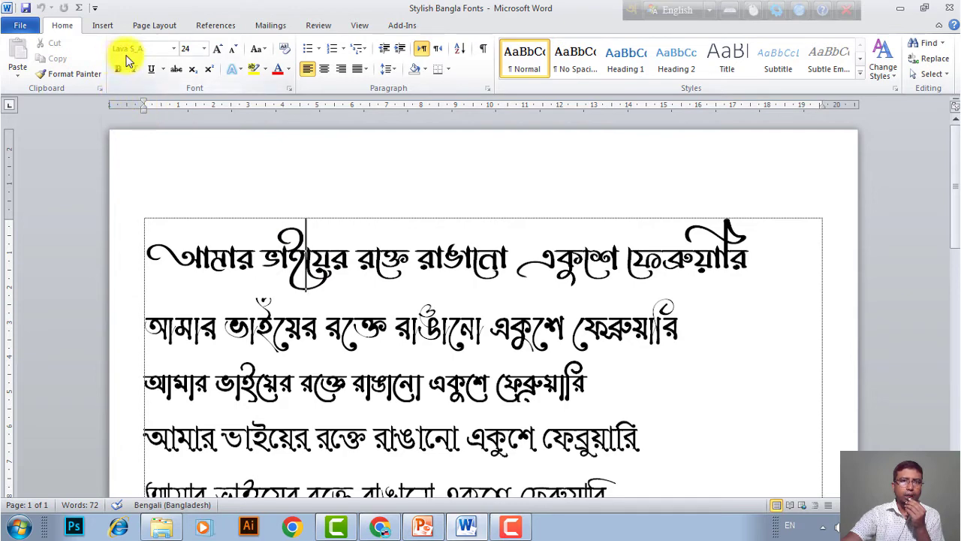
left_click(268, 290)
scroll(382, 333, "down", 3)
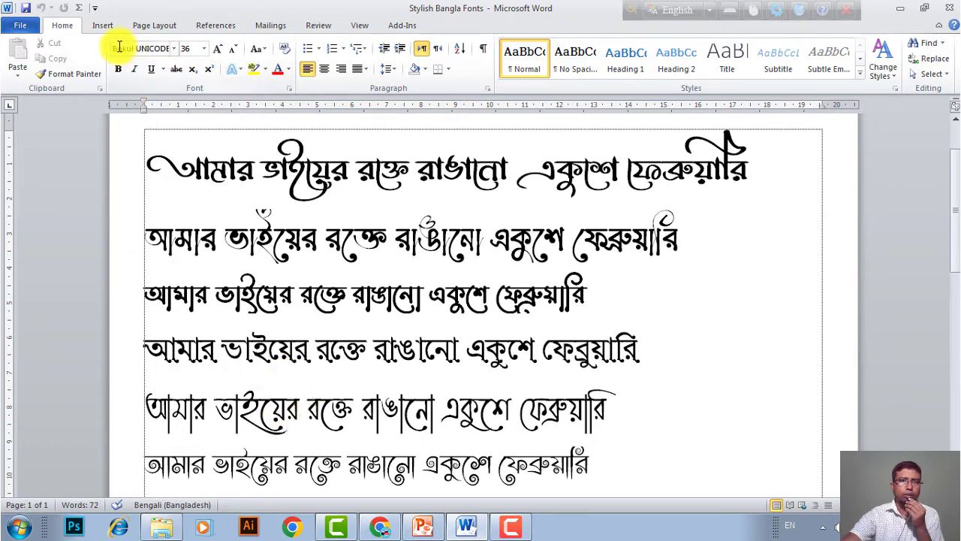
scroll(279, 300, "down", 3)
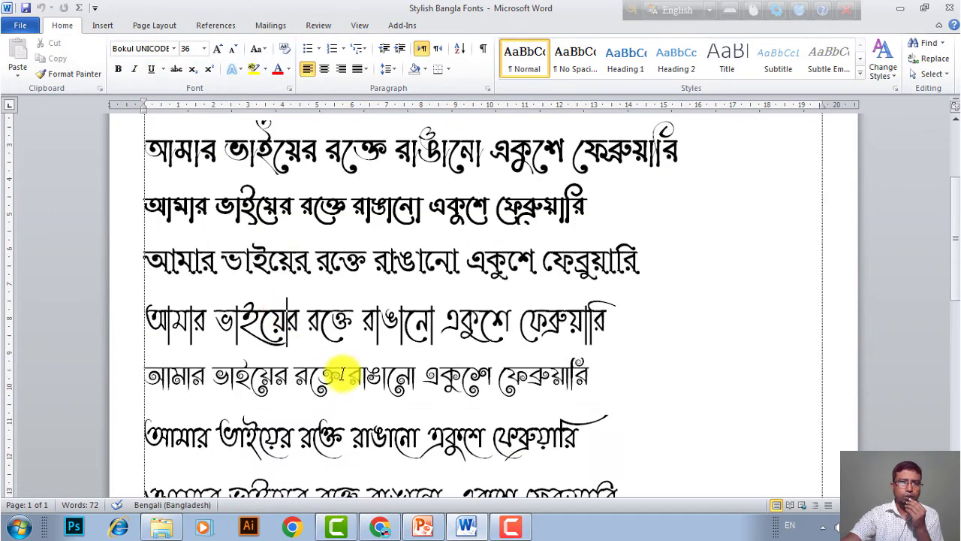
left_click(263, 370)
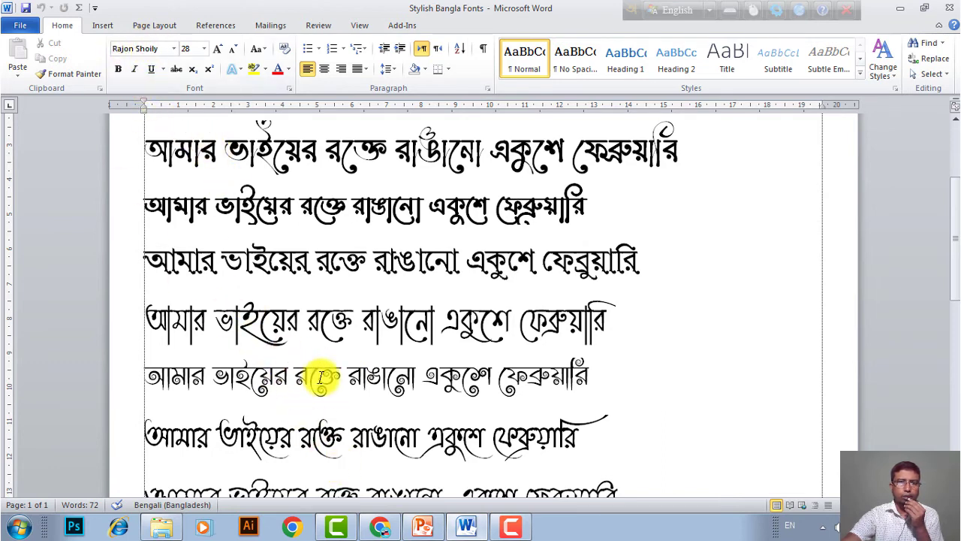
scroll(338, 400, "up", 5)
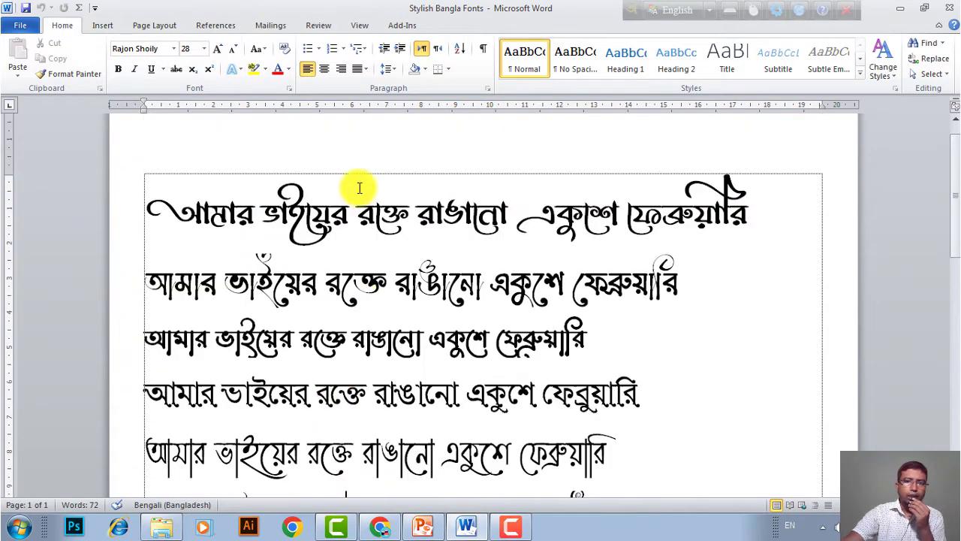
scroll(273, 370, "down", 6)
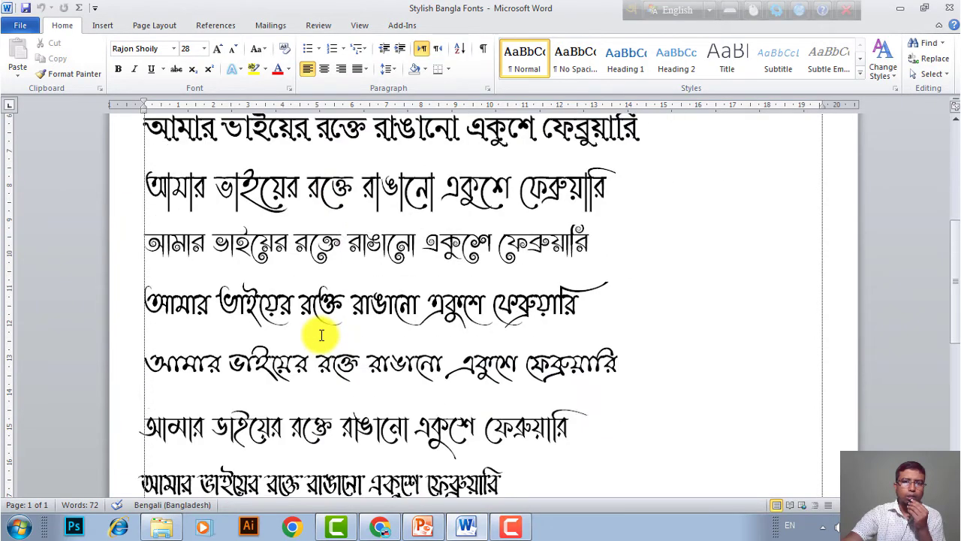
scroll(334, 366, "down", 5)
scroll(341, 371, "up", 10)
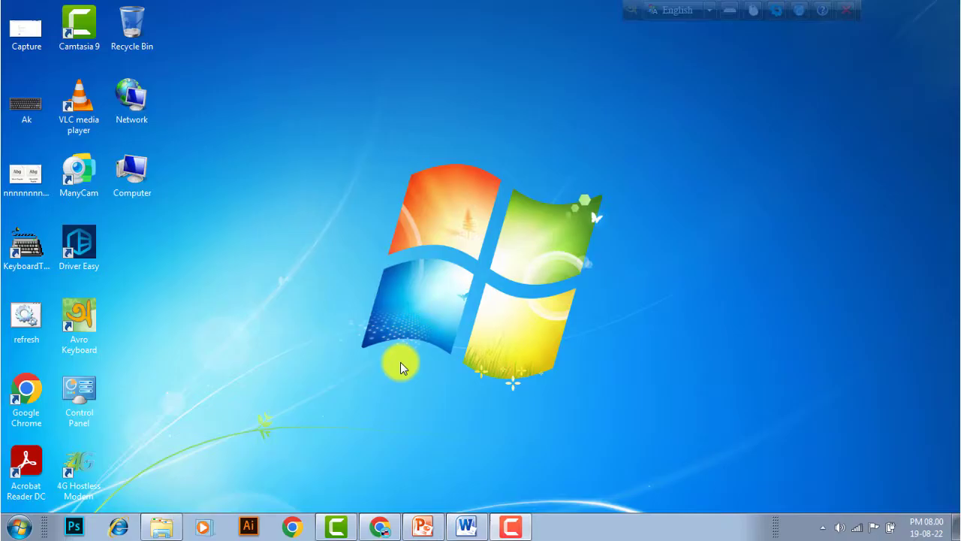
Step: Switch to Chrome, search Google for "banglafreefonts" and open the banglafreefonts.xyz result
left_click(379, 529)
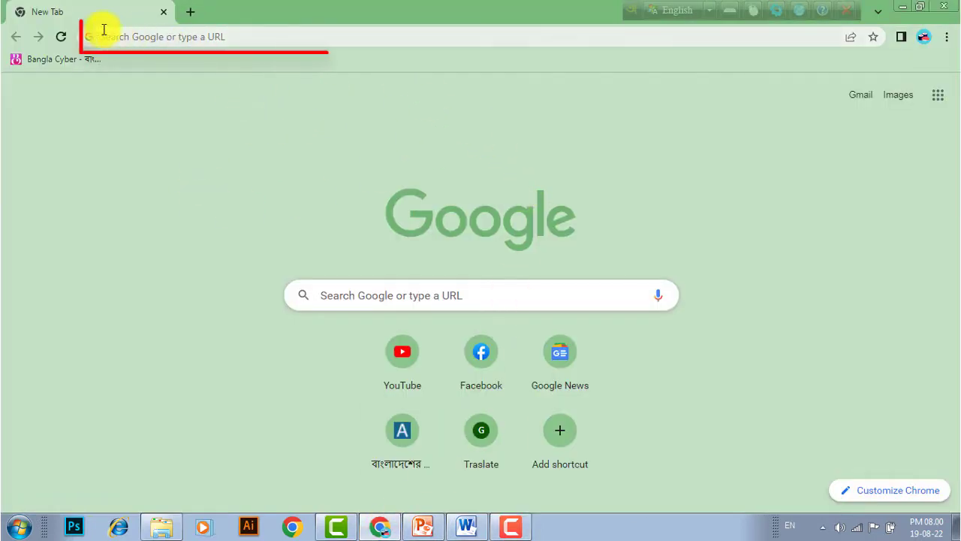
left_click(249, 37)
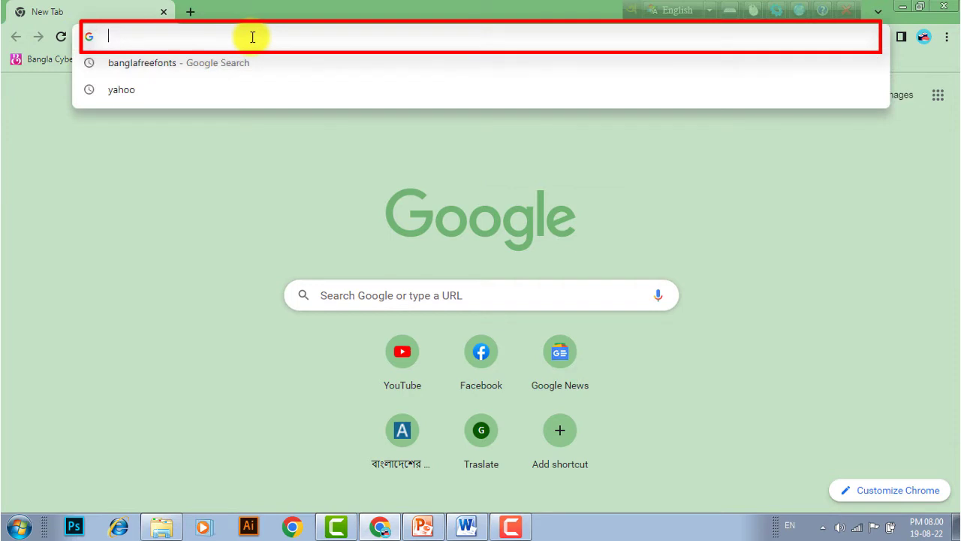
type("banglafreefonts")
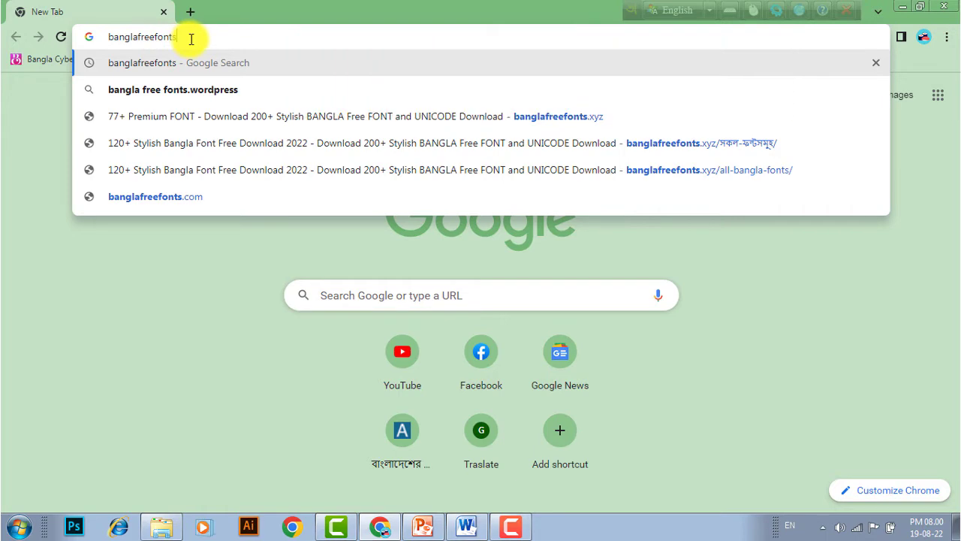
key("Return")
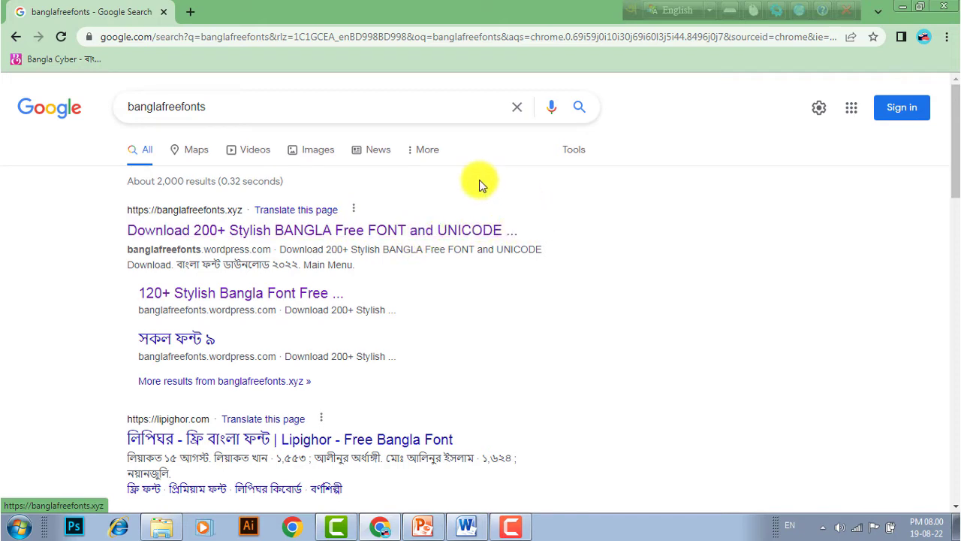
left_click(309, 231)
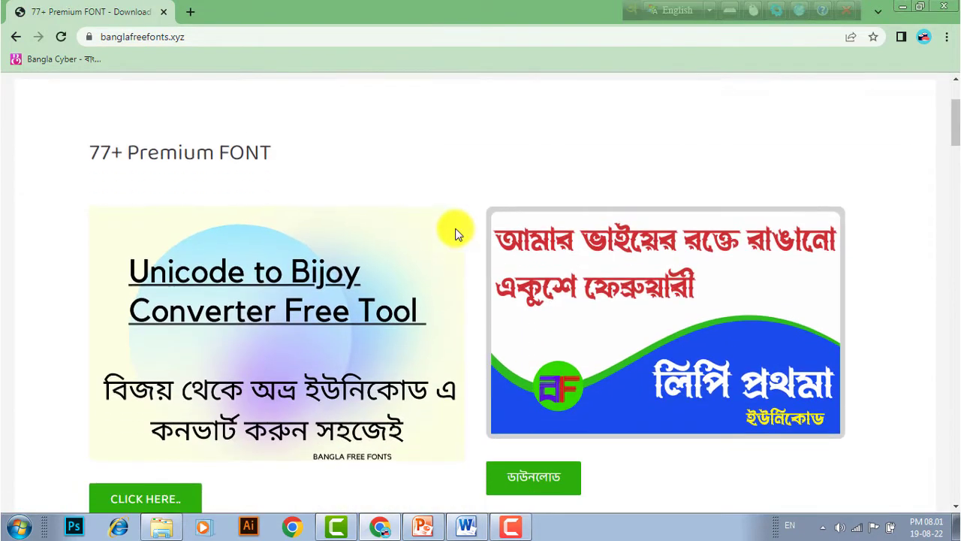
Step: Browse the premium font previews on the banglafreefonts.xyz home page down to the last entries
scroll(658, 275, "down", 1)
scroll(658, 274, "down", 1)
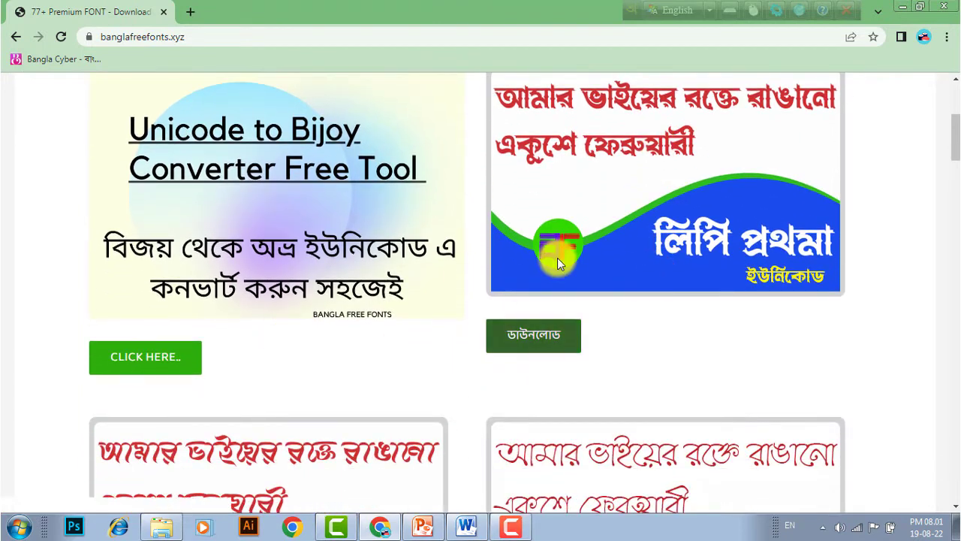
scroll(609, 169, "down", 2)
scroll(608, 169, "down", 1)
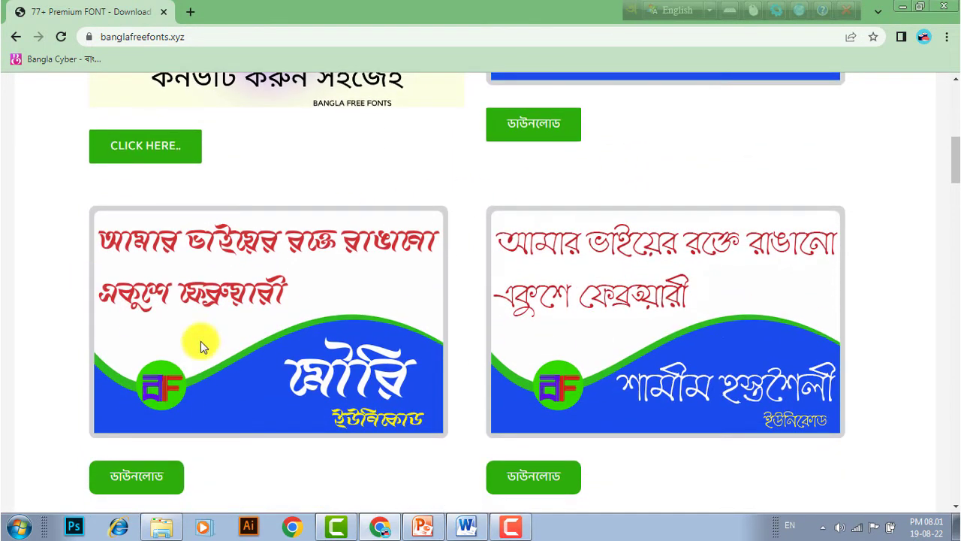
scroll(423, 369, "down", 2)
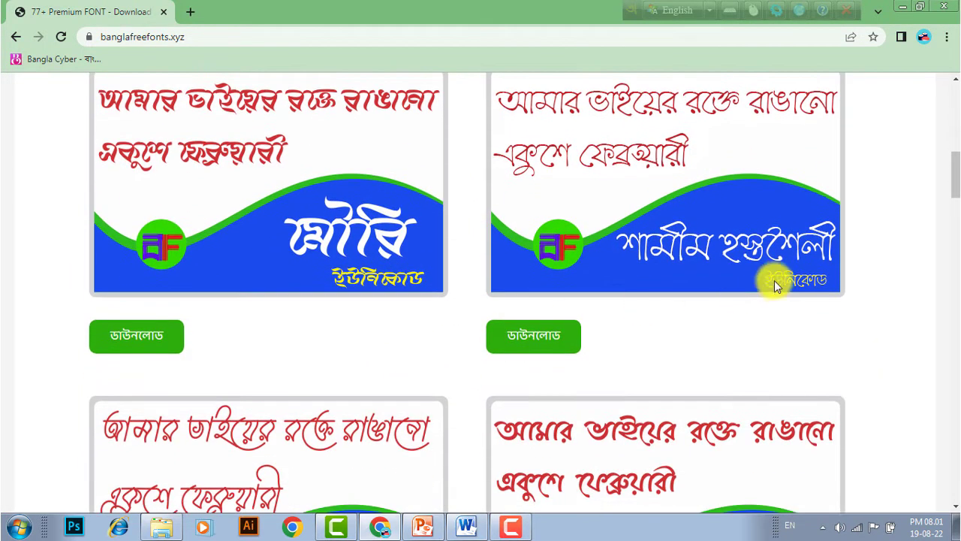
scroll(783, 226, "down", 3)
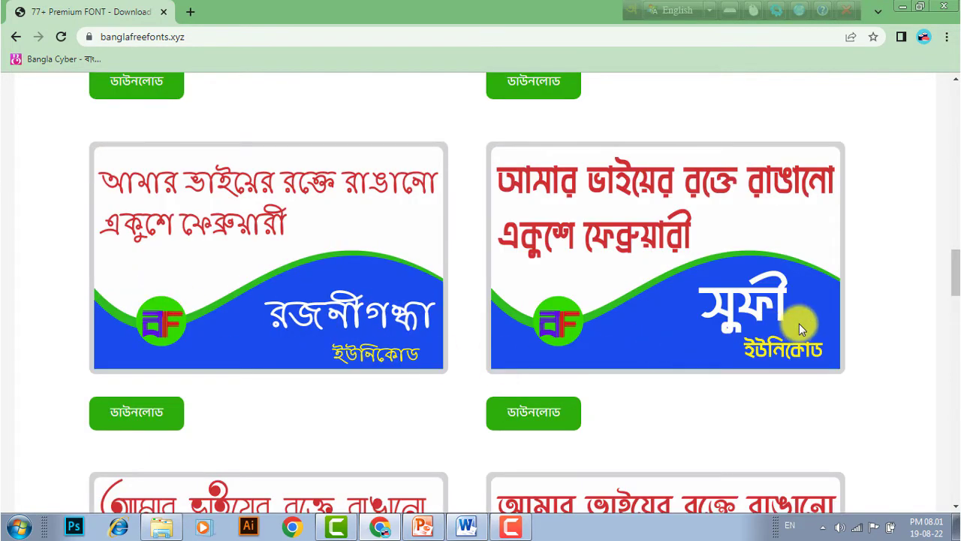
scroll(799, 323, "down", 7)
scroll(747, 299, "down", 6)
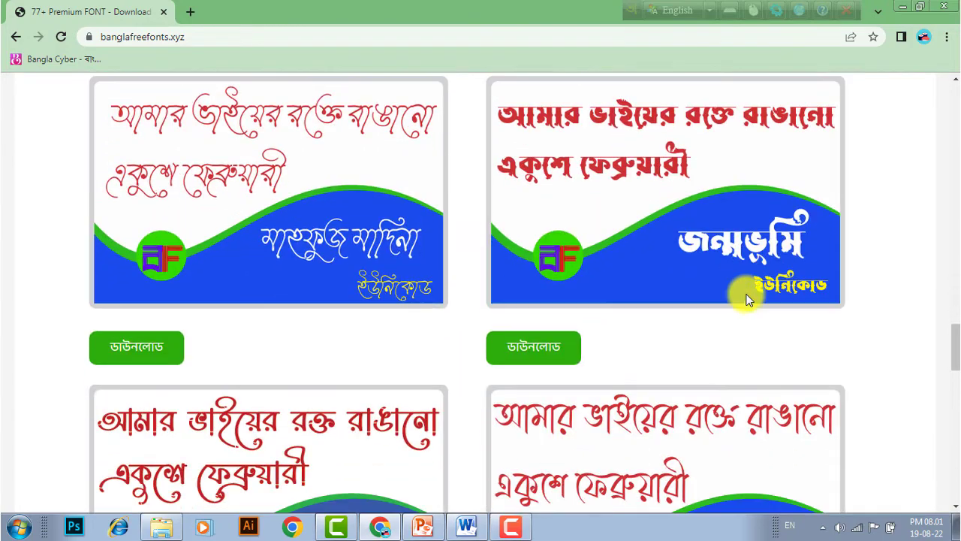
scroll(361, 308, "down", 10)
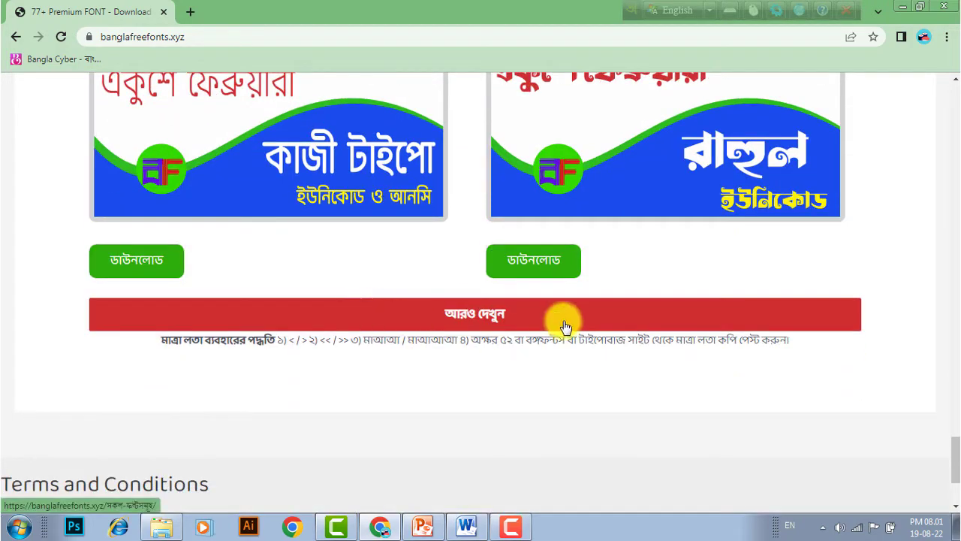
Step: Download the রাহুল (Rahul) Unicode font from its preview card
left_click(569, 270)
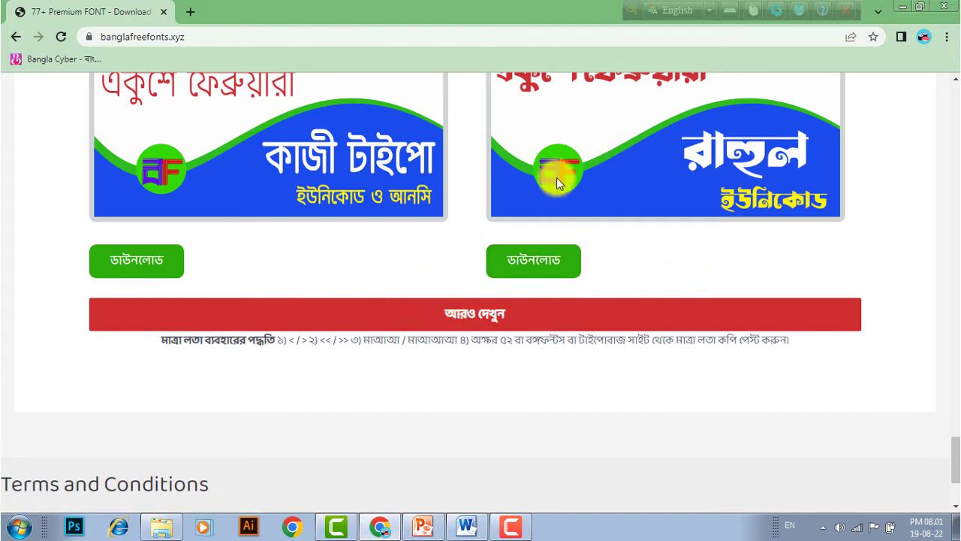
scroll(454, 161, "up", 3)
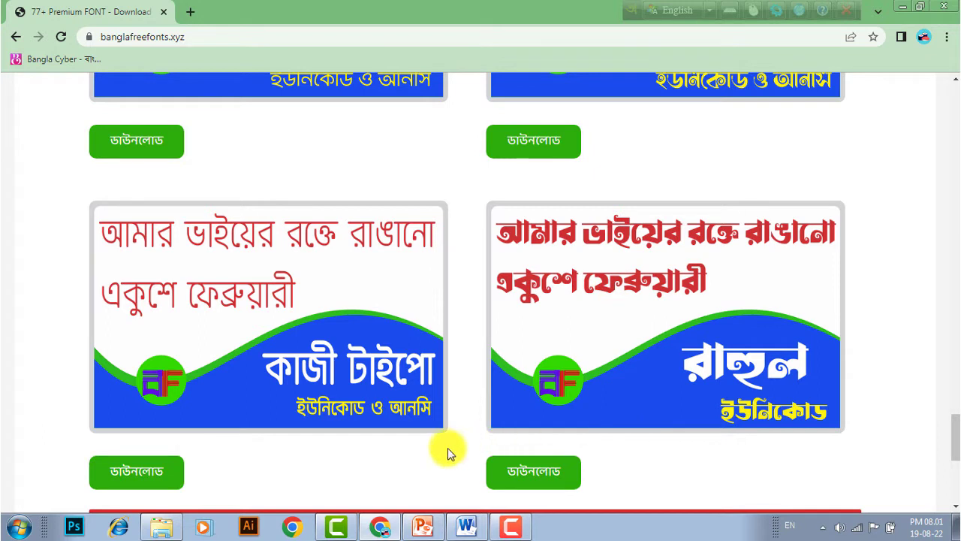
left_click(564, 470)
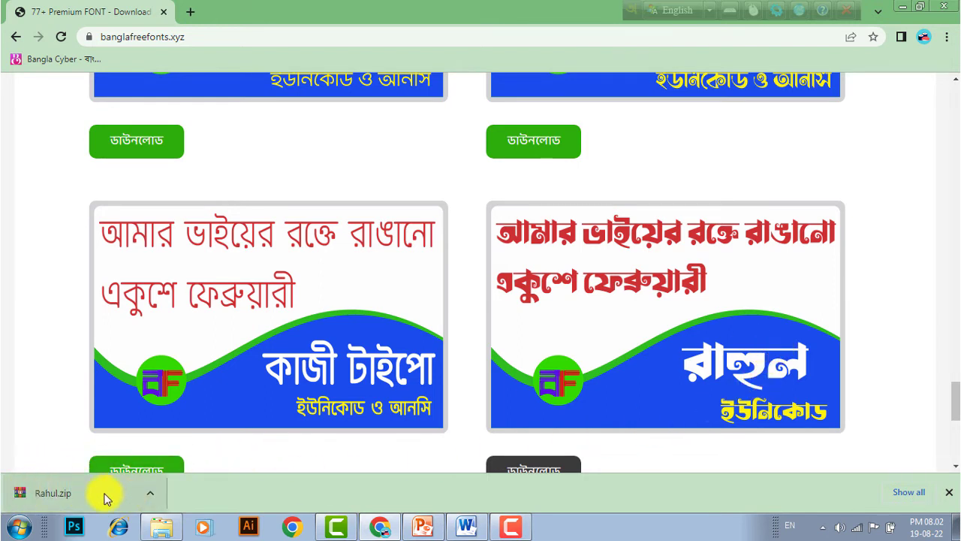
Step: Show the downloaded Rahul.zip file in its folder
left_click(150, 496)
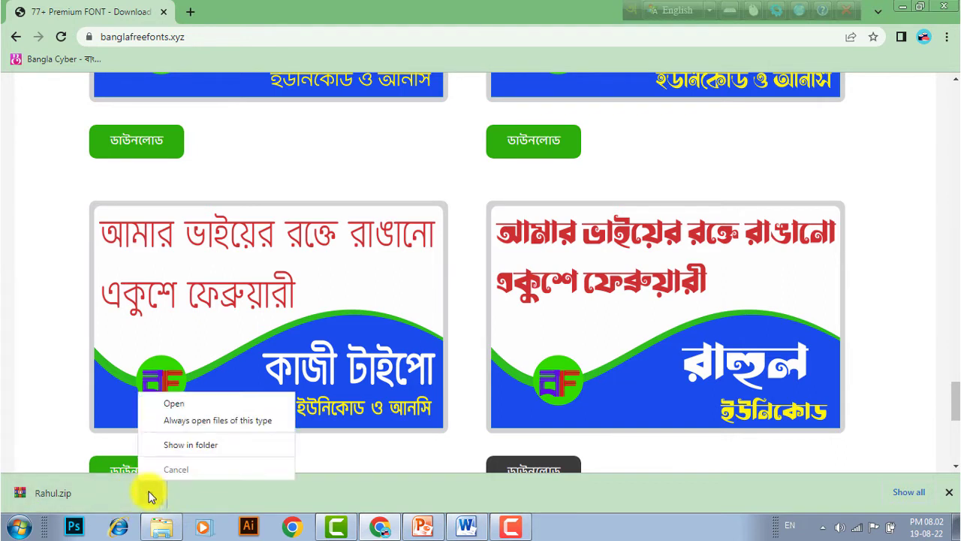
left_click(229, 445)
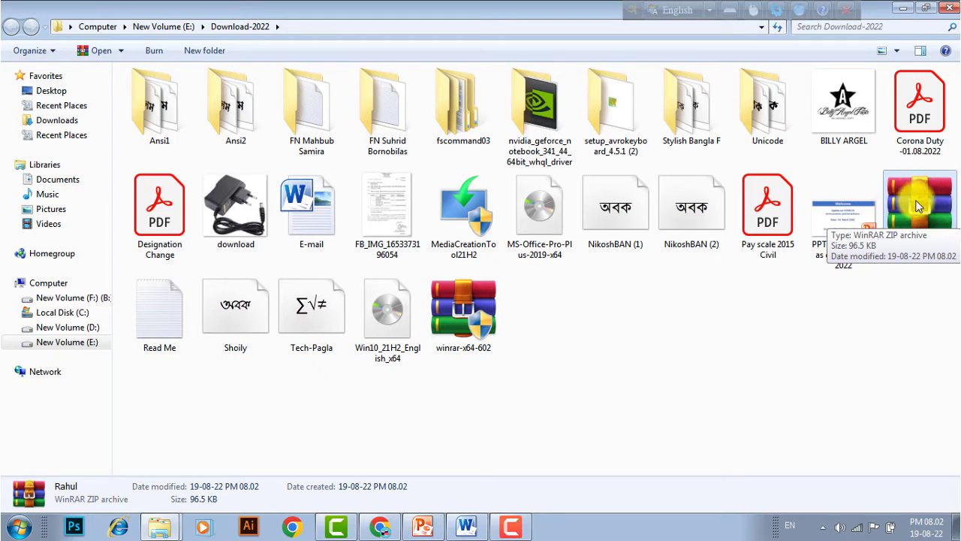
left_click(930, 321)
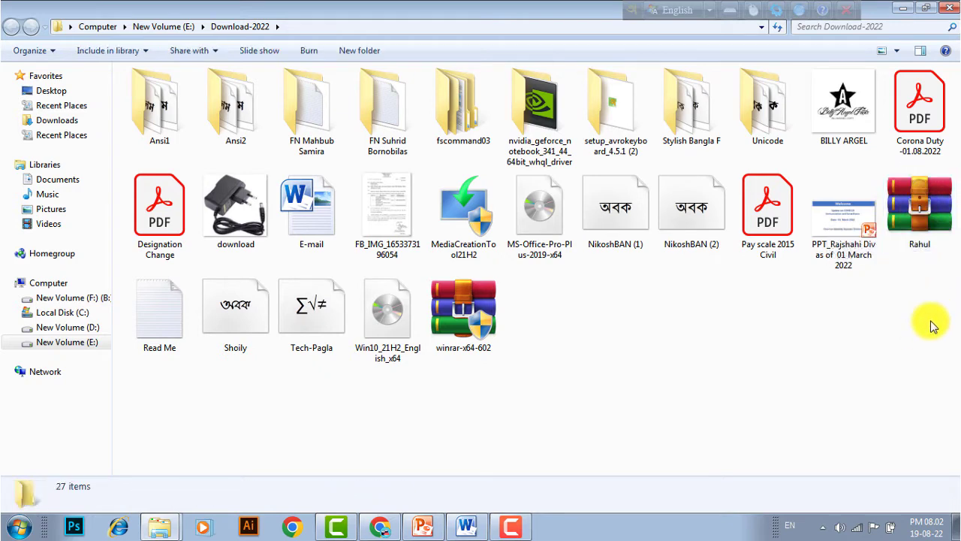
Step: Extract the Rahul ZIP archive directly into the current Download-2022 folder
left_click(911, 196)
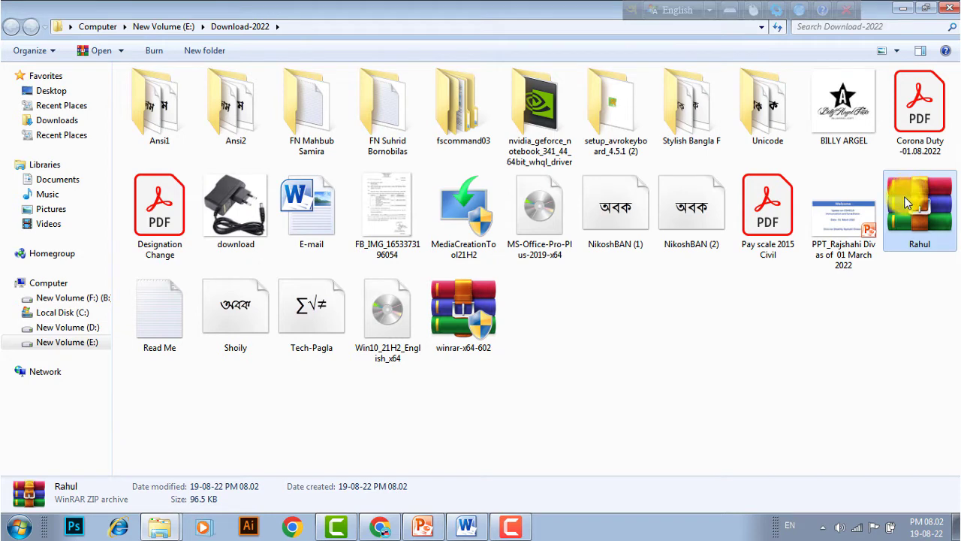
right_click(906, 205)
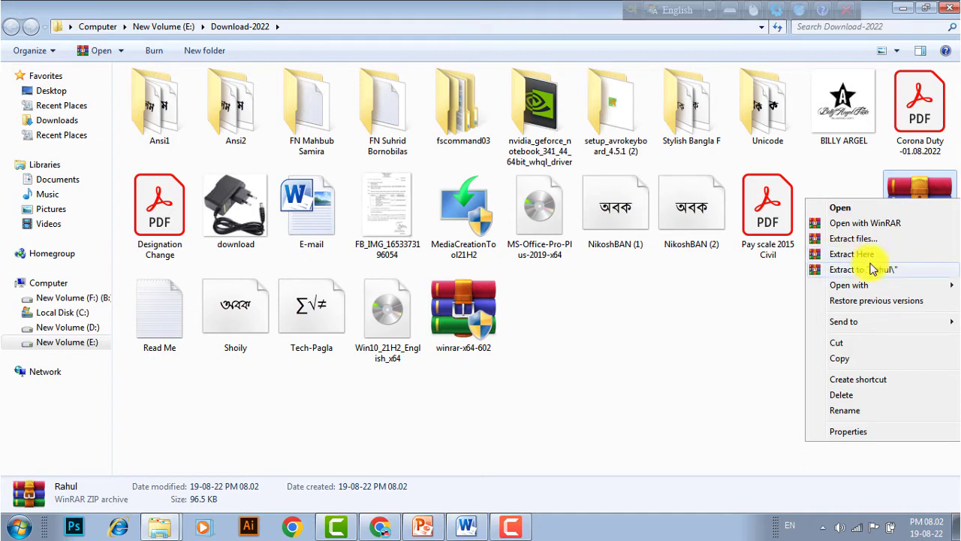
left_click(900, 259)
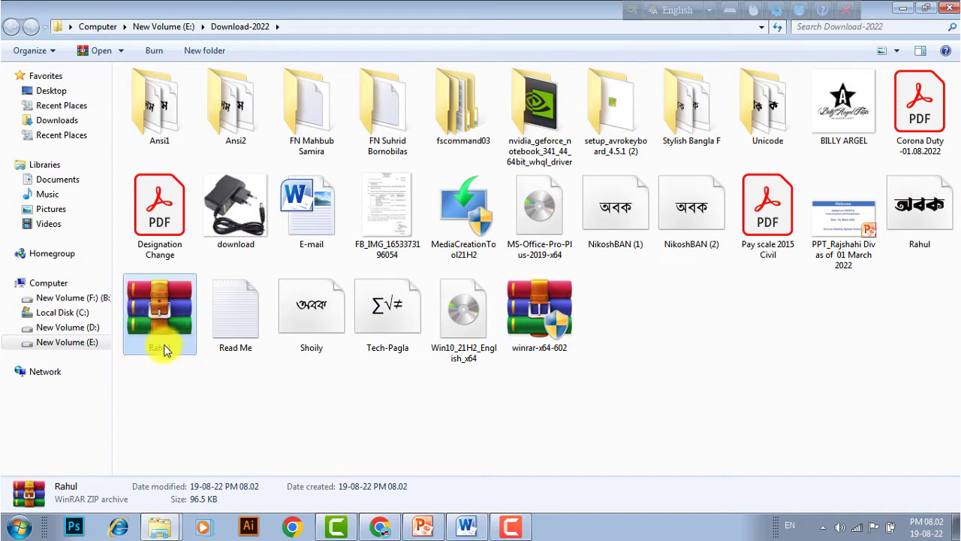
Step: Install the extracted Rahul OpenType font file from the Download-2022 folder
left_click(919, 218)
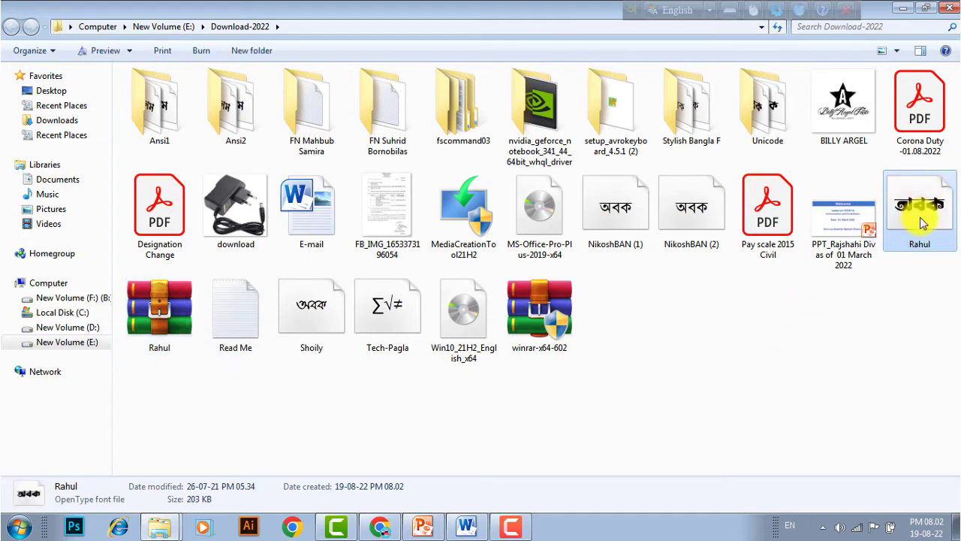
left_click(918, 278)
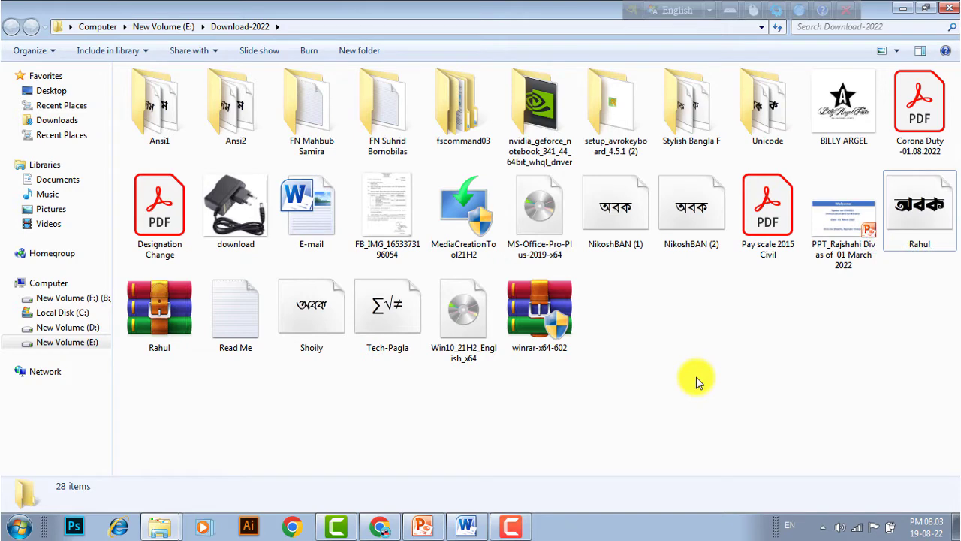
left_click(914, 207)
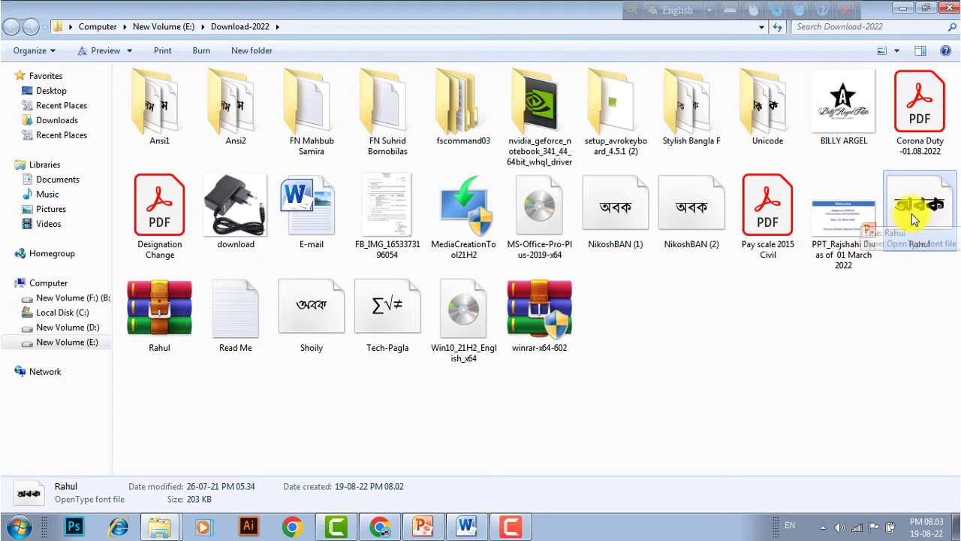
right_click(915, 216)
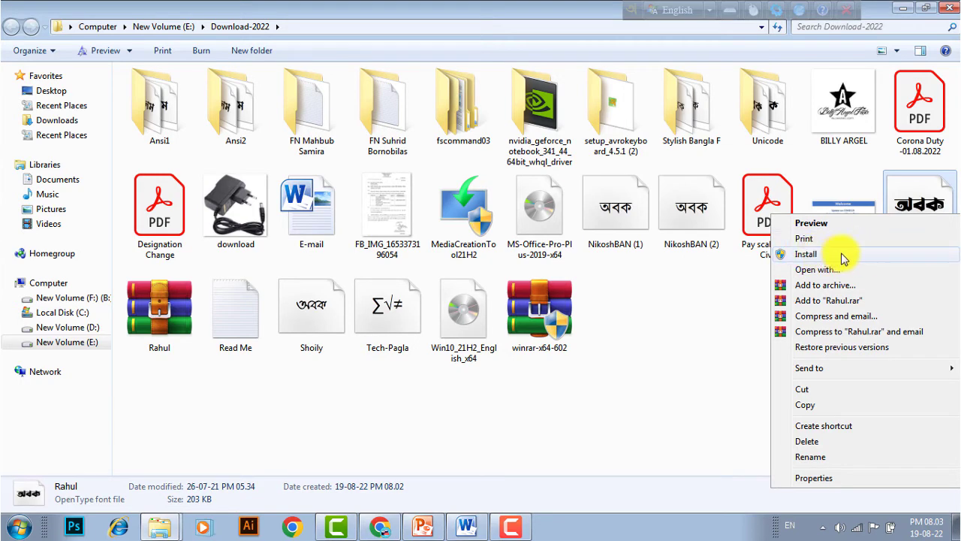
left_click(806, 254)
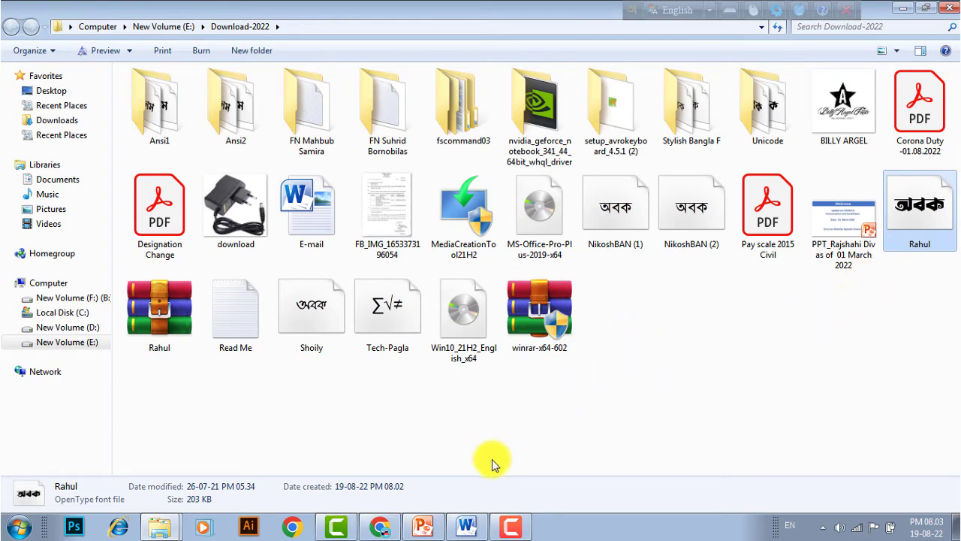
Step: Switch to the Stylish Bangla Fonts document in Word and set the font of the empty last line to Rahul
mouse_move(467, 525)
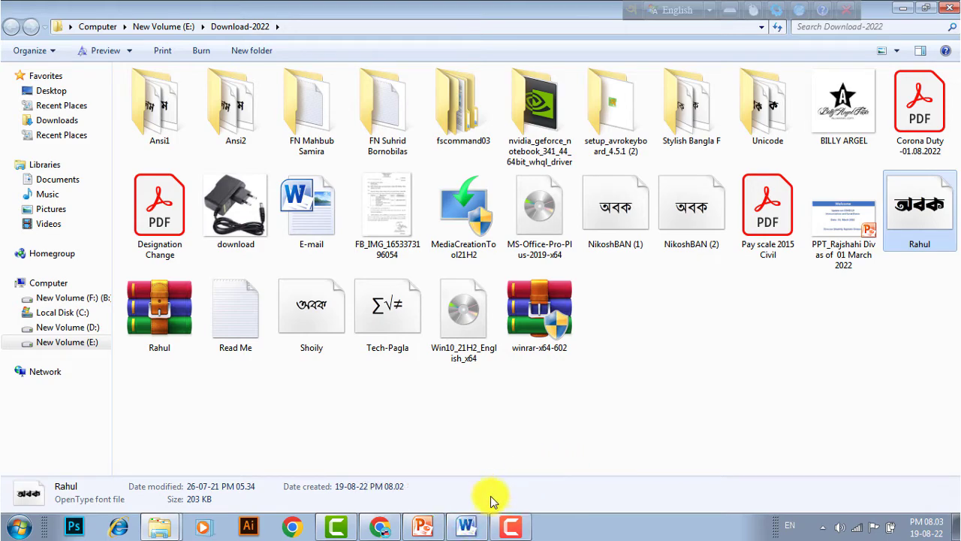
left_click(465, 527)
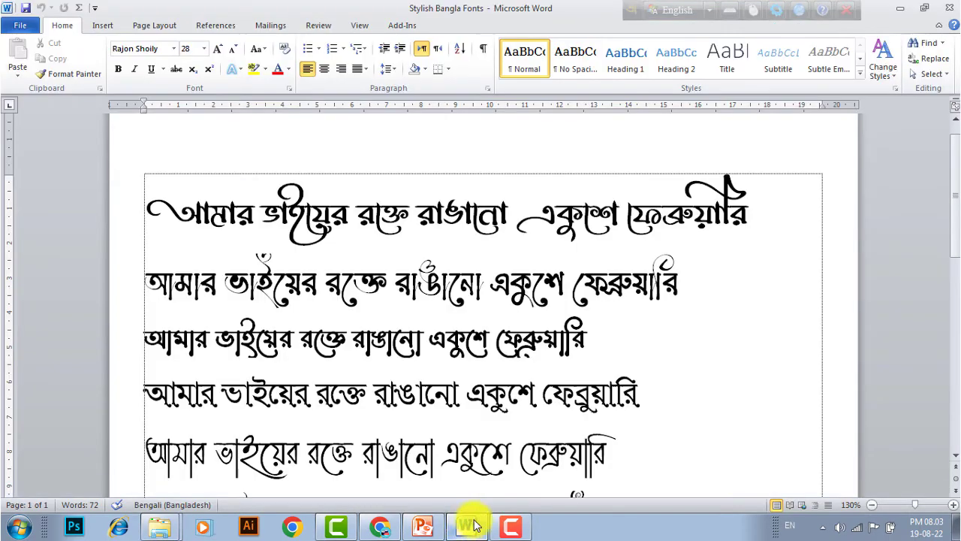
scroll(663, 320, "down", 5)
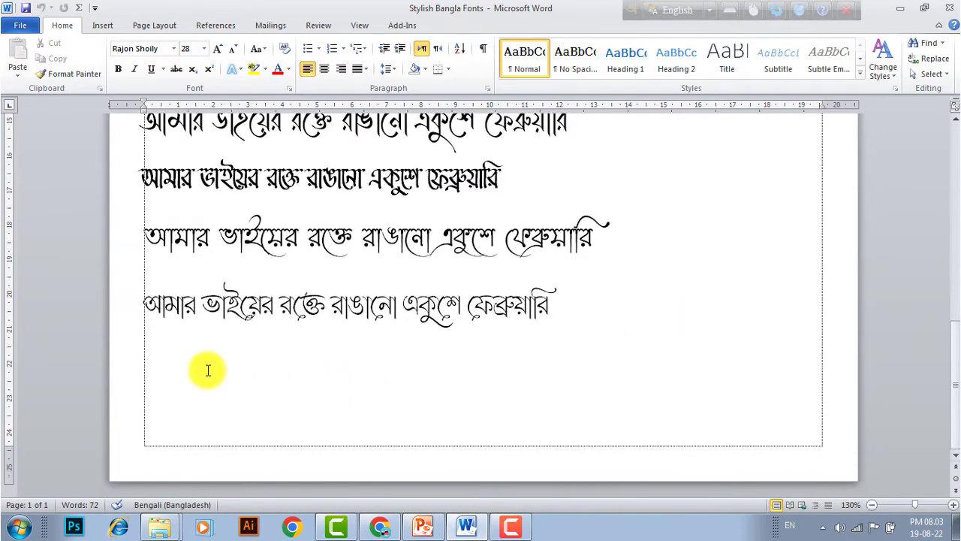
key("F12")
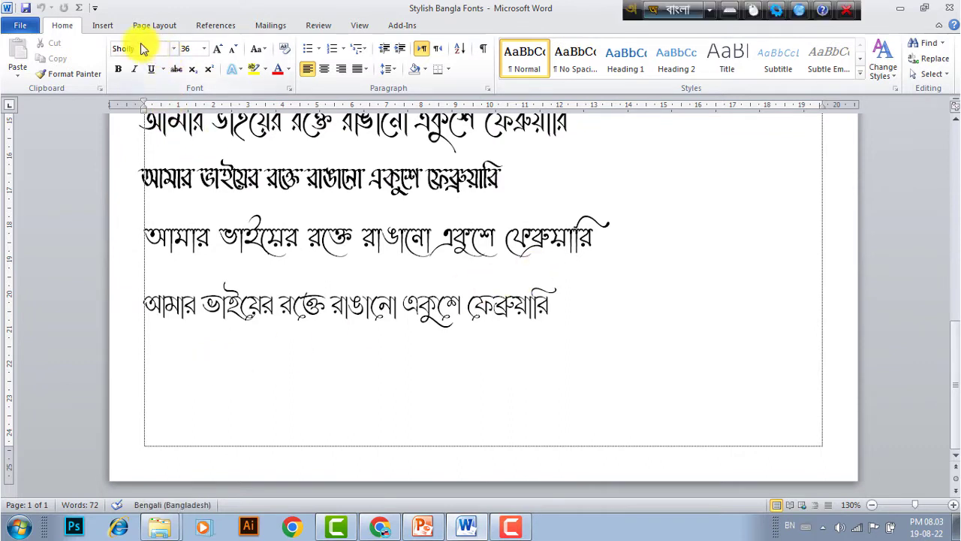
left_click(148, 48)
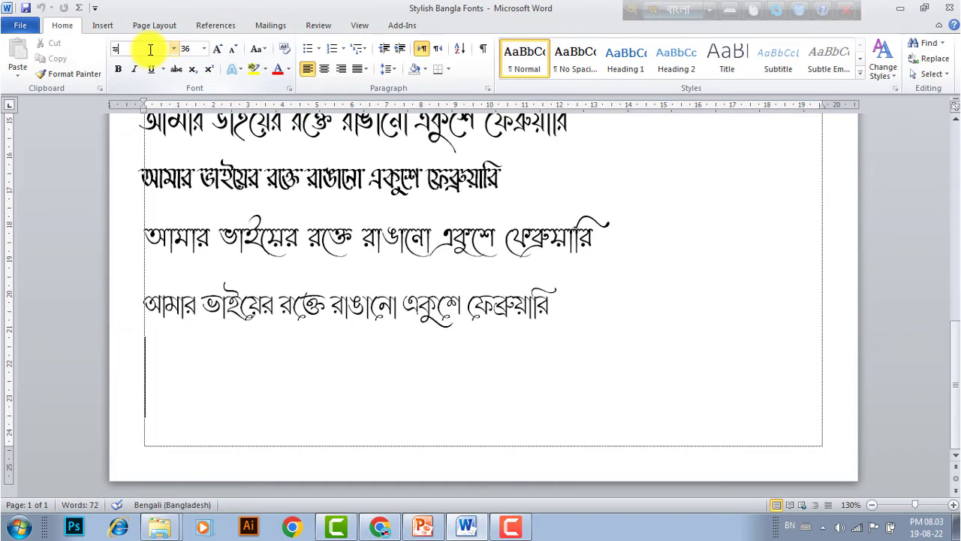
left_click(675, 10)
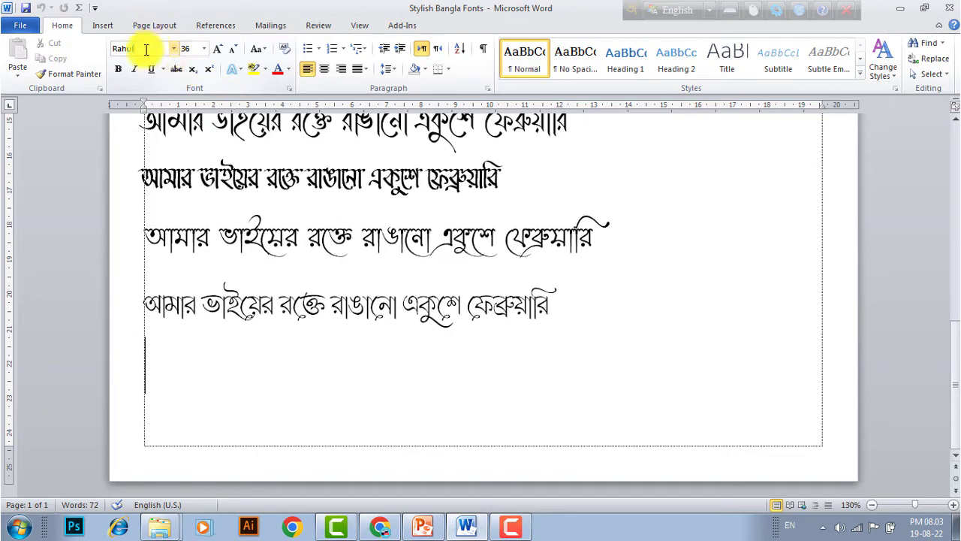
key("Return")
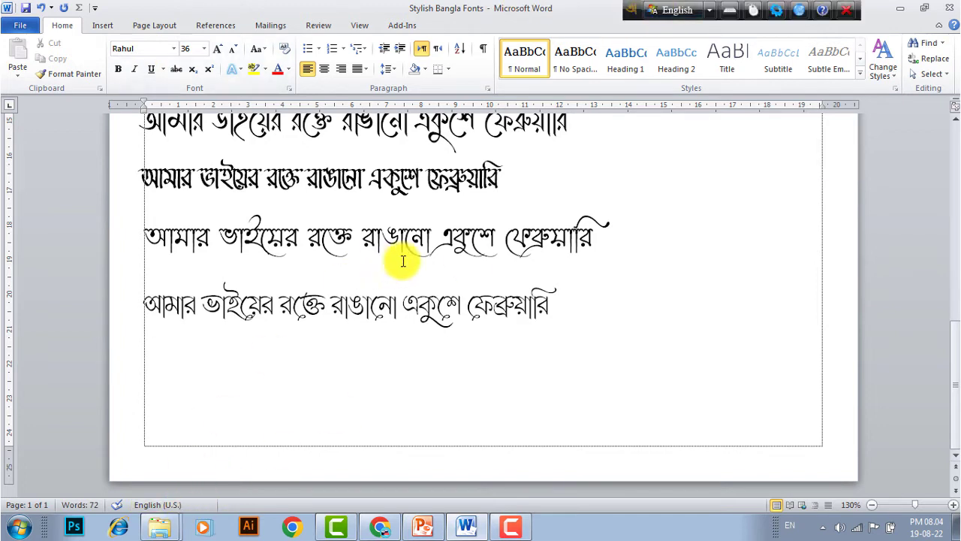
Step: Set the keyboard language to Bangla and write "আমার ভাইয়ের" on the empty last line in the Rahul font
left_click(677, 11)
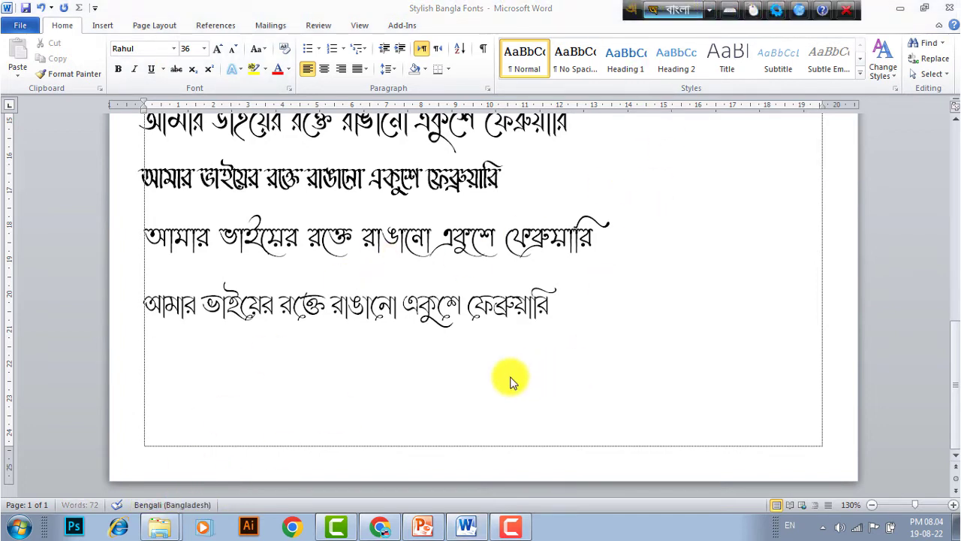
left_click(167, 373)
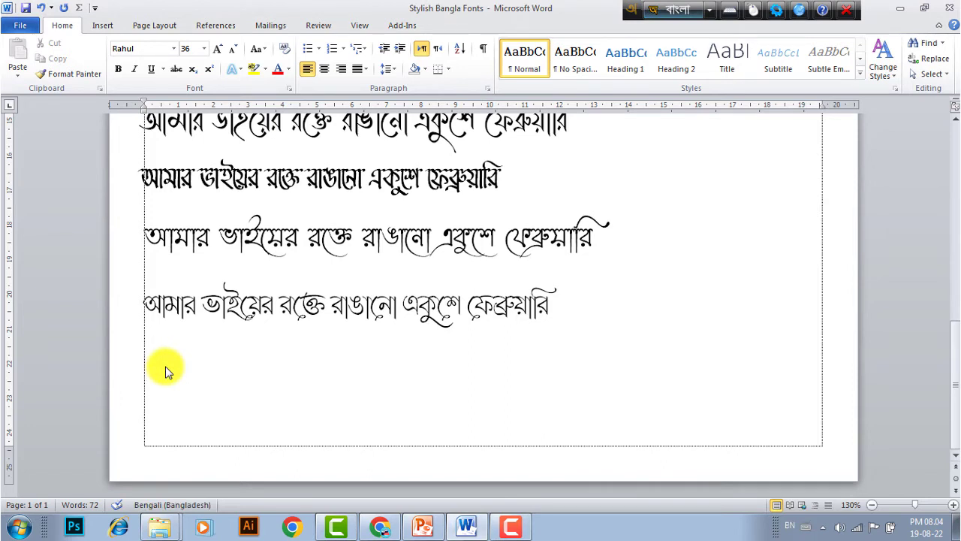
type("আমার ভা")
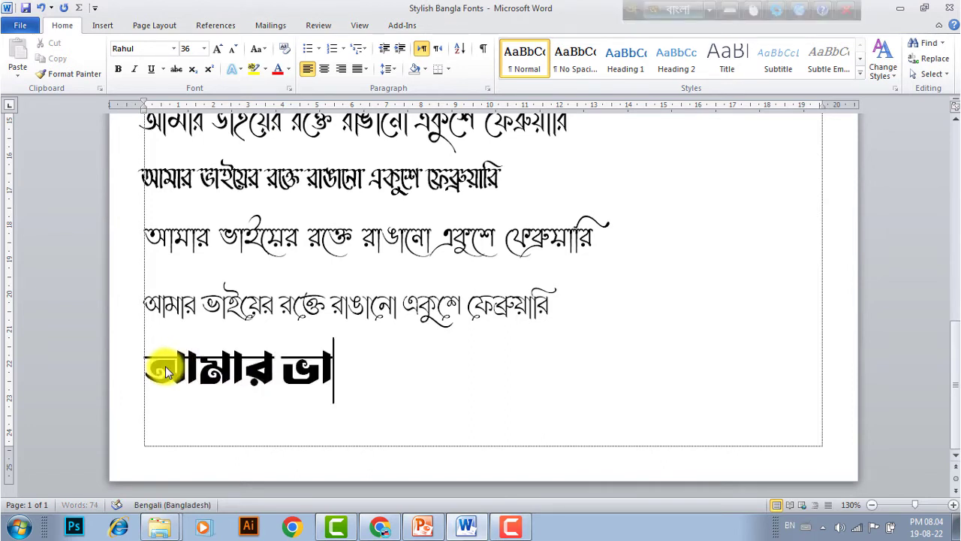
type("ইয়ের")
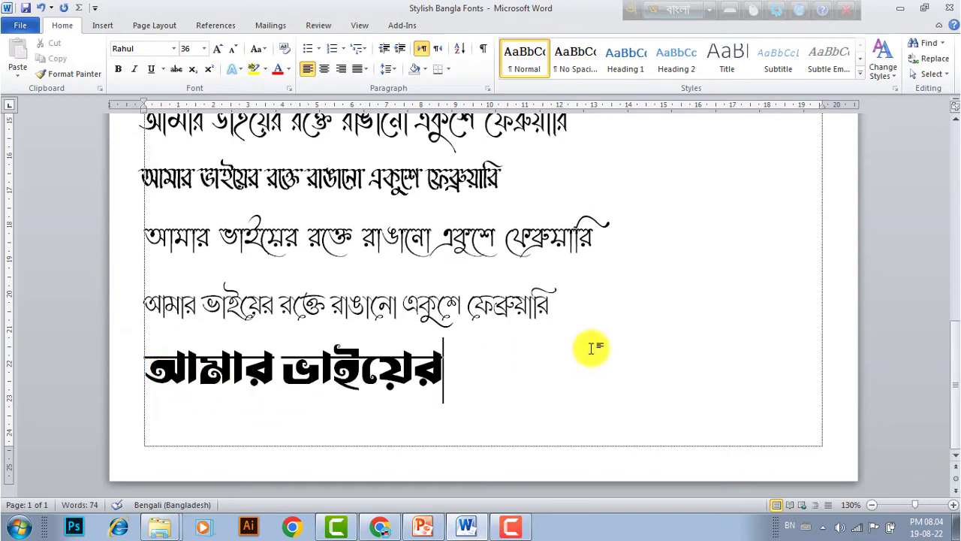
triple_click(441, 372)
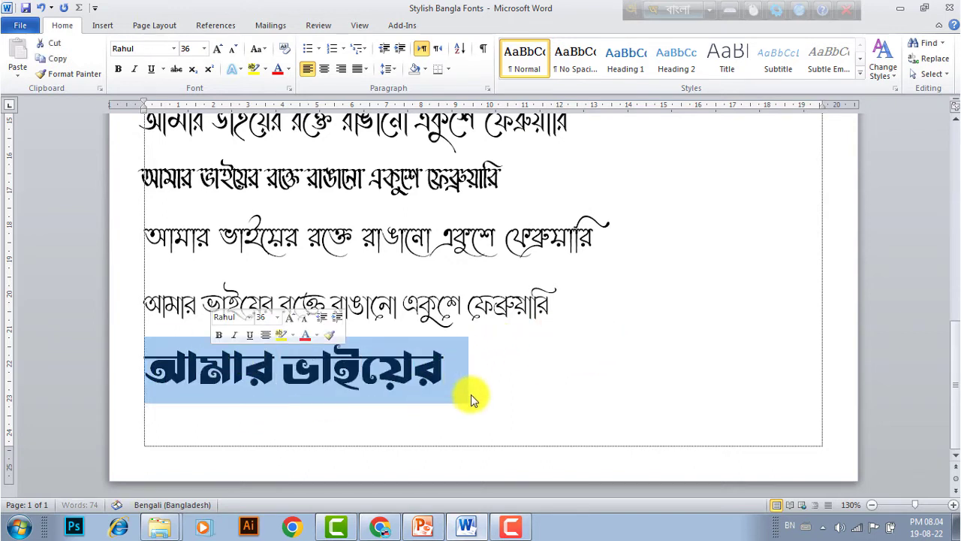
left_click(526, 392)
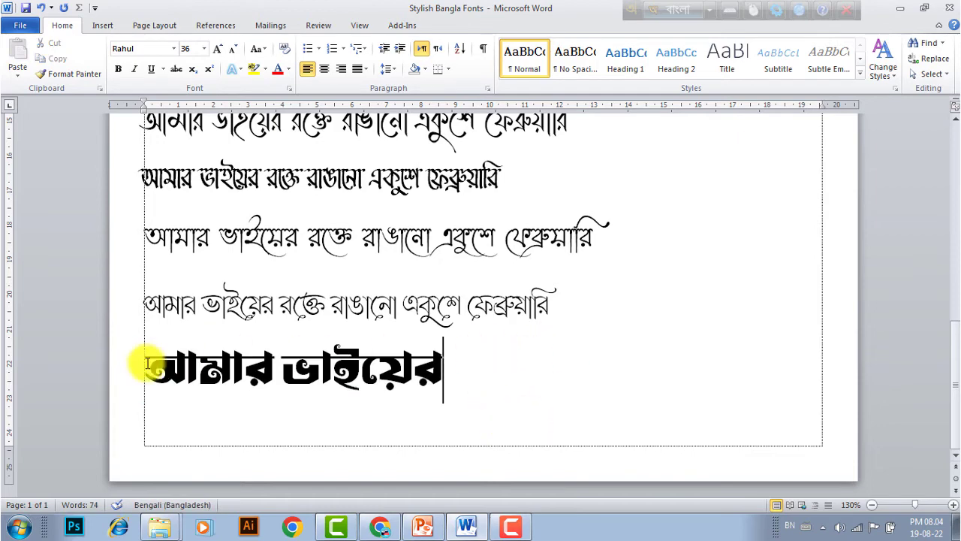
left_click_drag(144, 364, 455, 375)
left_click(515, 403)
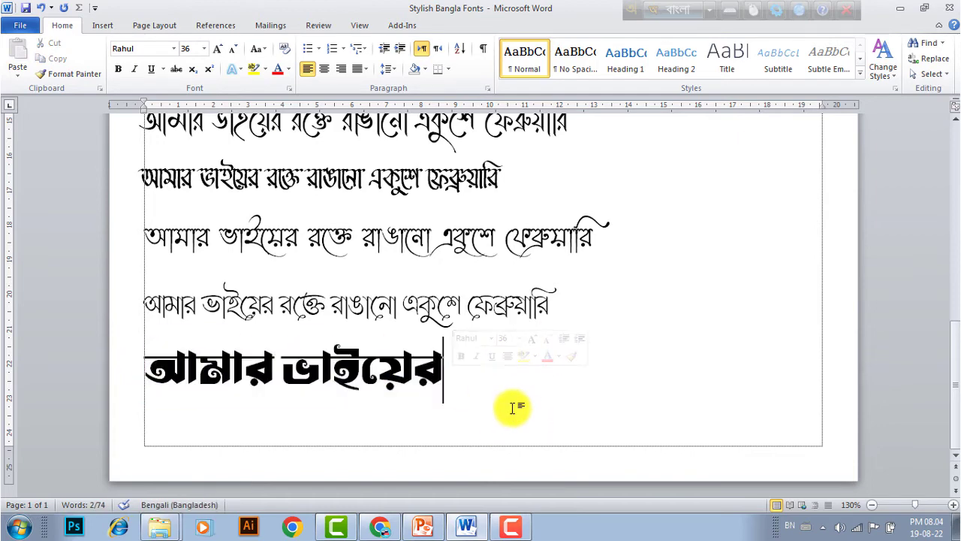
Step: Switch to Chrome and open the "আরও দেখুন" page with more fonts from the end of the premium font list
left_click(381, 526)
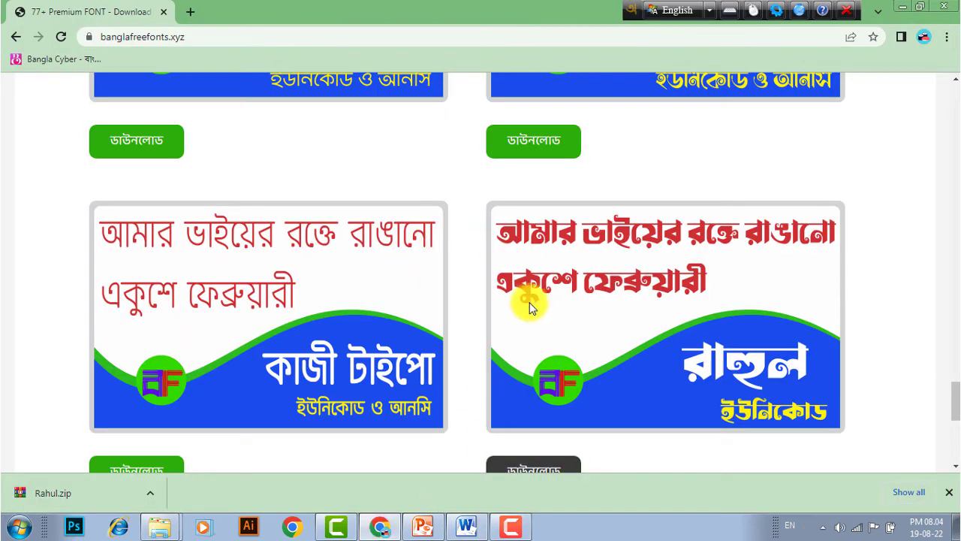
scroll(593, 225, "down", 2)
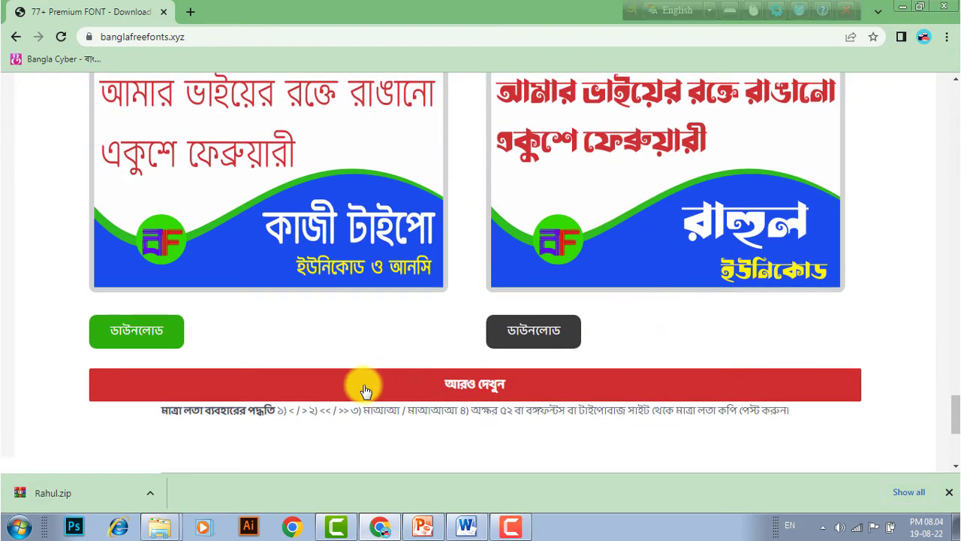
left_click(499, 386)
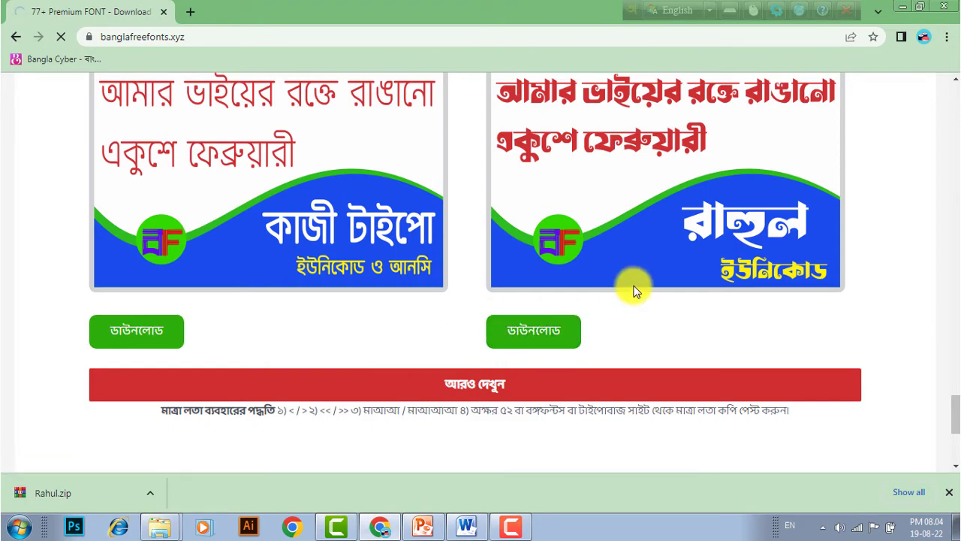
scroll(414, 255, "up", 10)
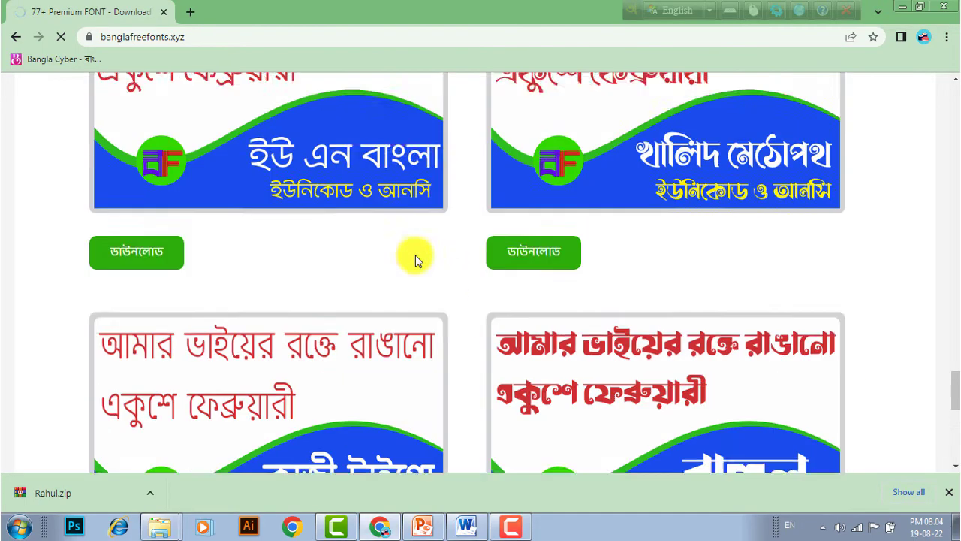
scroll(431, 262, "up", 15)
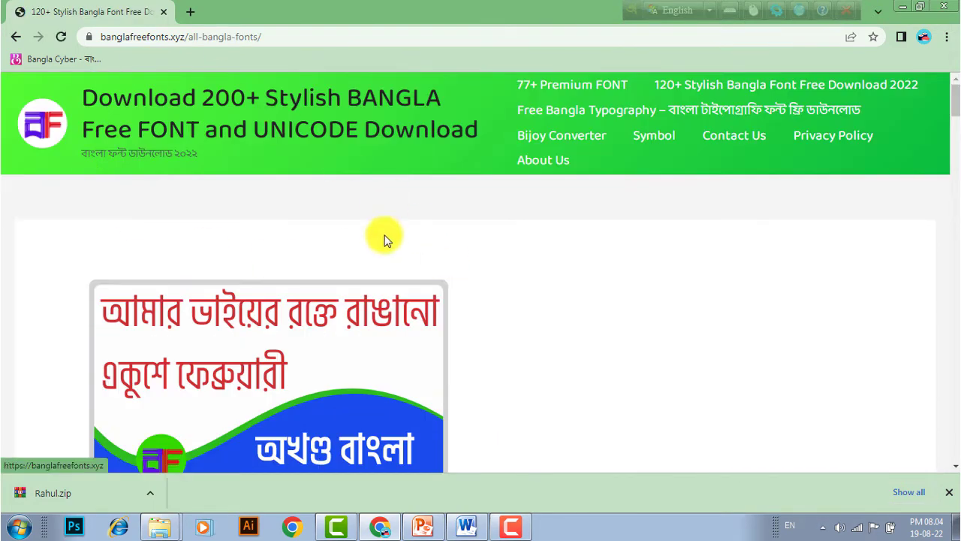
Step: Browse the font previews on the "120+ Stylish Bangla Font Free Download 2022" page down to the next and previous page links
scroll(520, 243, "down", 2)
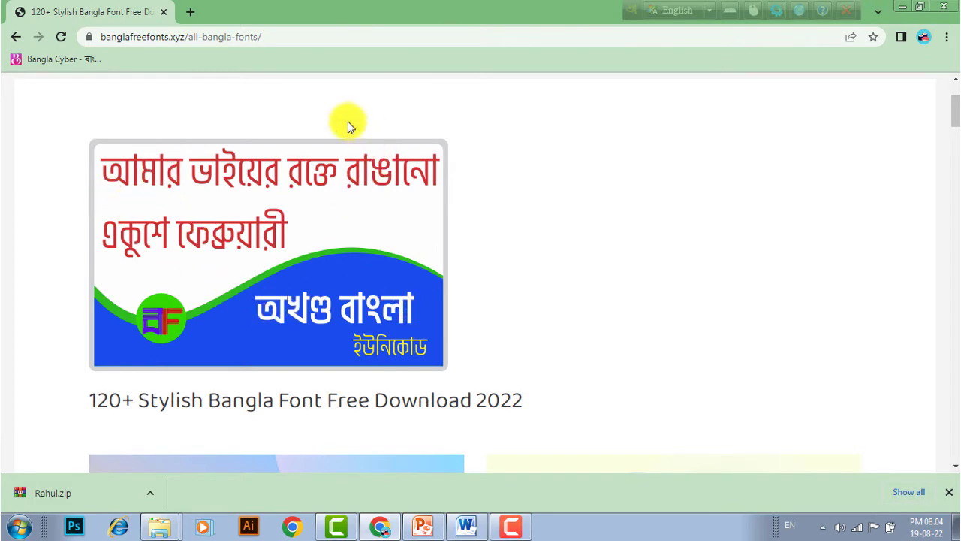
scroll(278, 173, "down", 5)
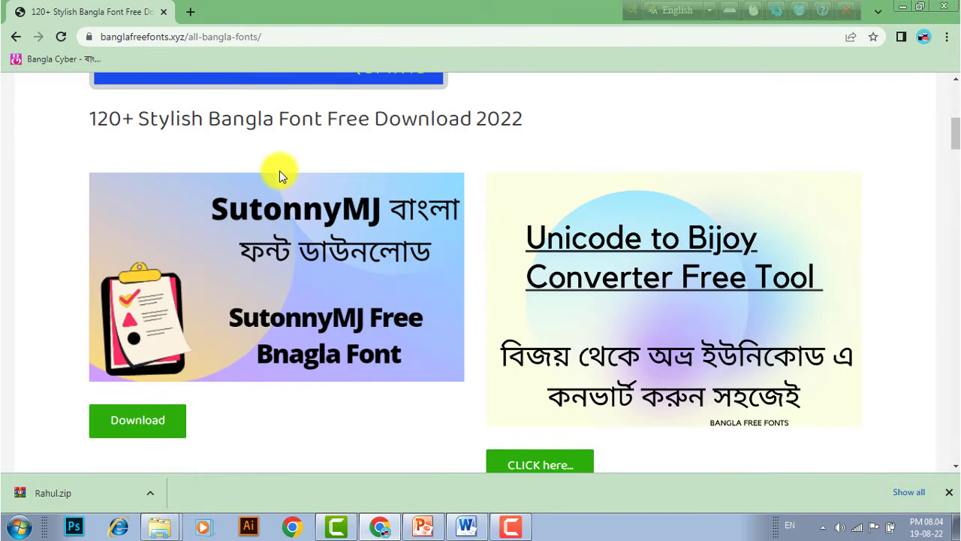
scroll(286, 189, "down", 1)
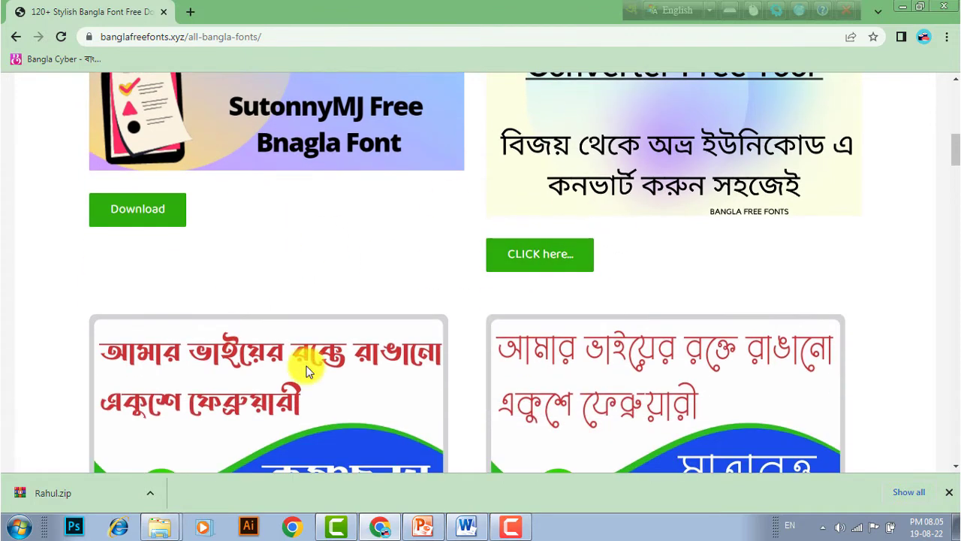
scroll(345, 345, "down", 2)
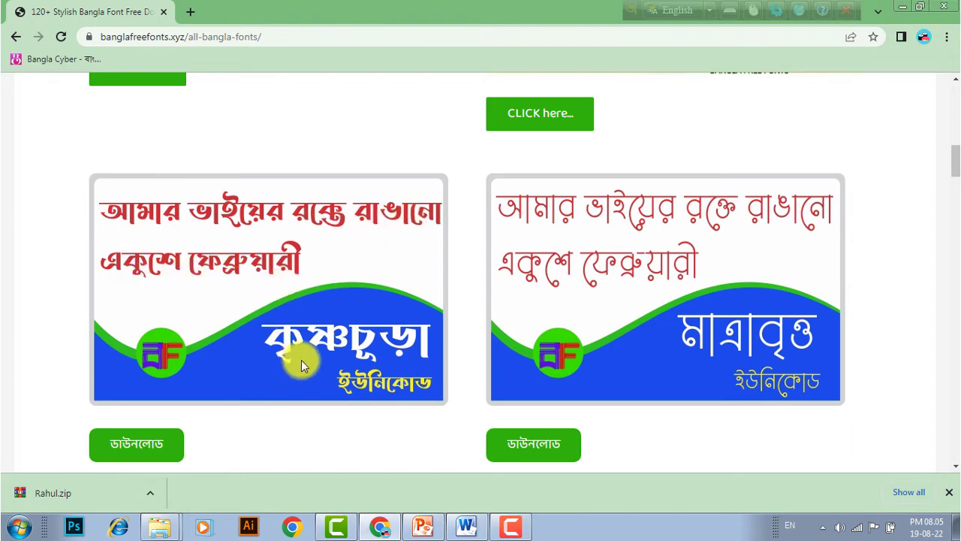
scroll(650, 298, "down", 4)
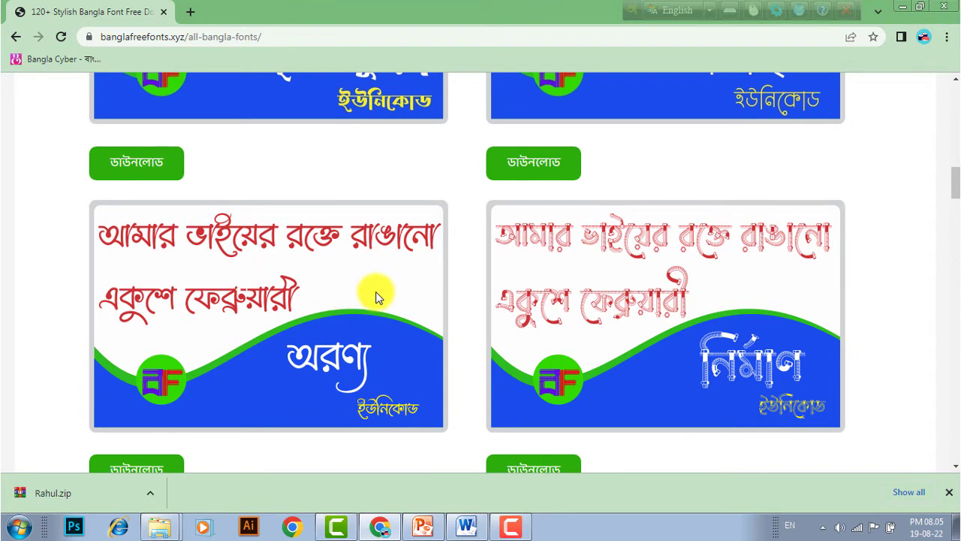
scroll(382, 279, "down", 2)
scroll(382, 275, "down", 5)
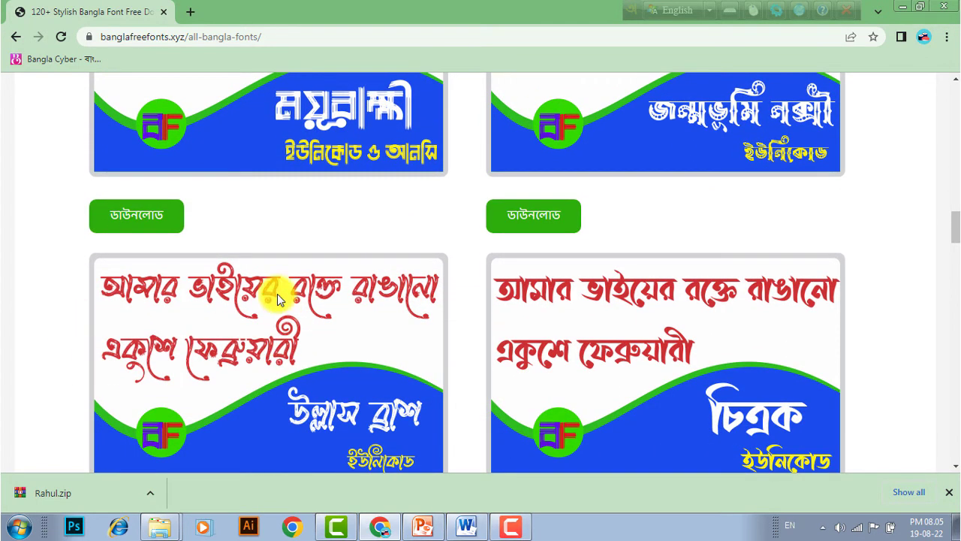
scroll(426, 320, "down", 4)
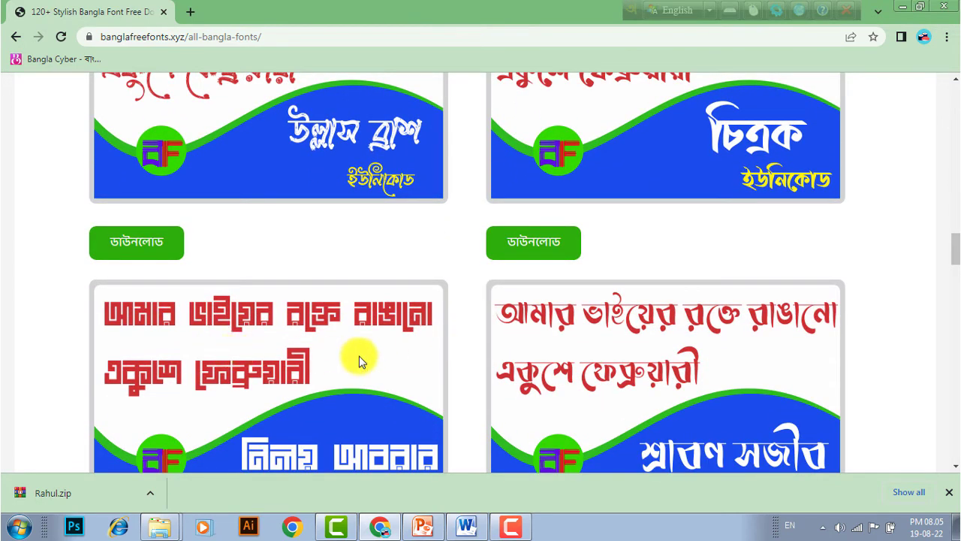
scroll(359, 361, "down", 5)
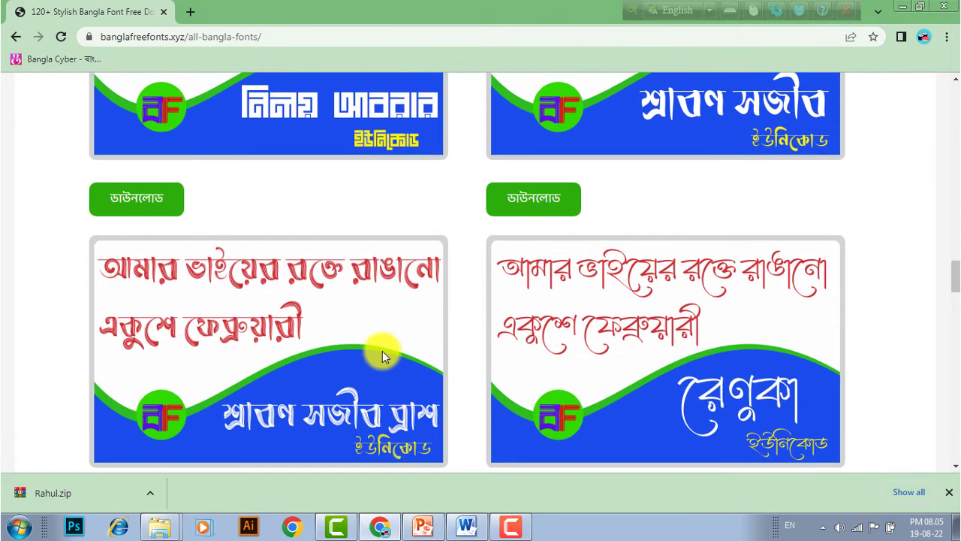
scroll(383, 350, "down", 4)
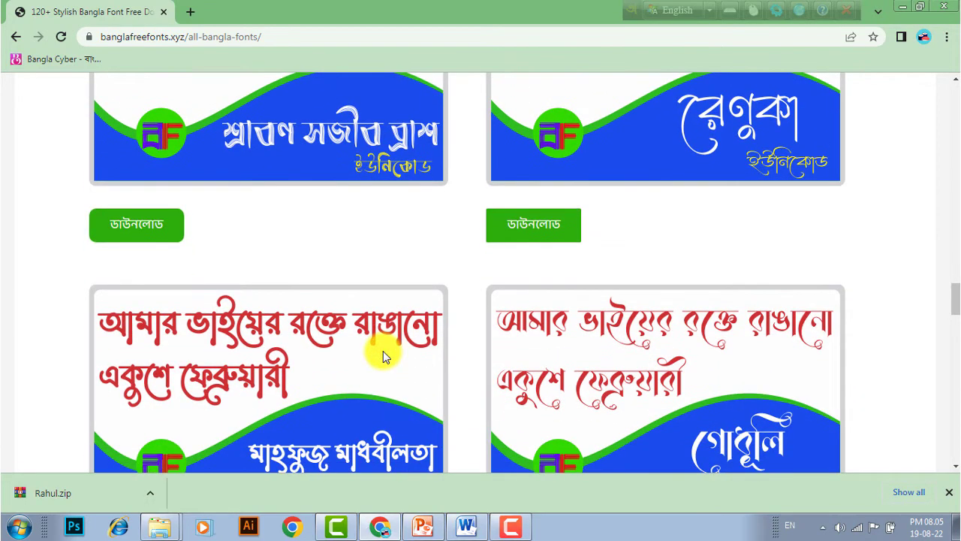
scroll(383, 351, "down", 7)
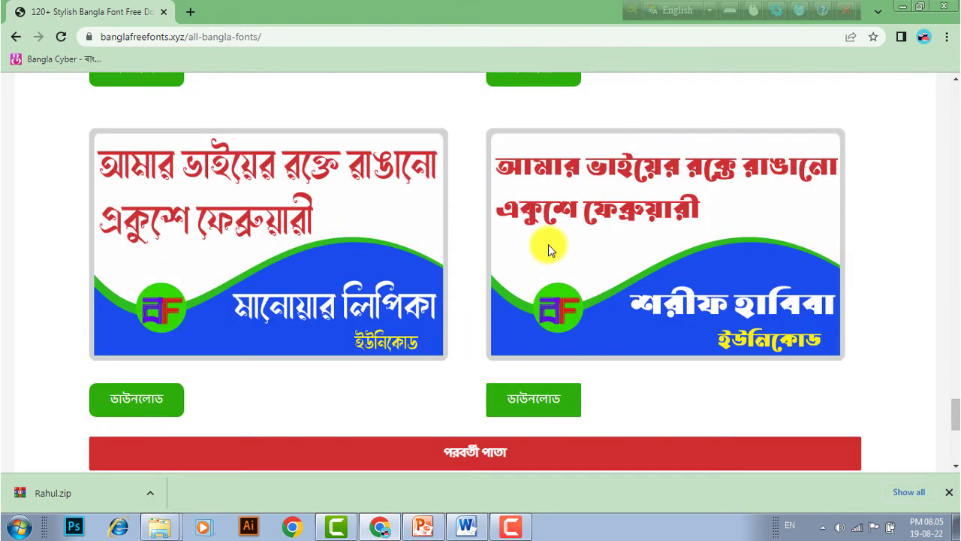
scroll(548, 249, "down", 3)
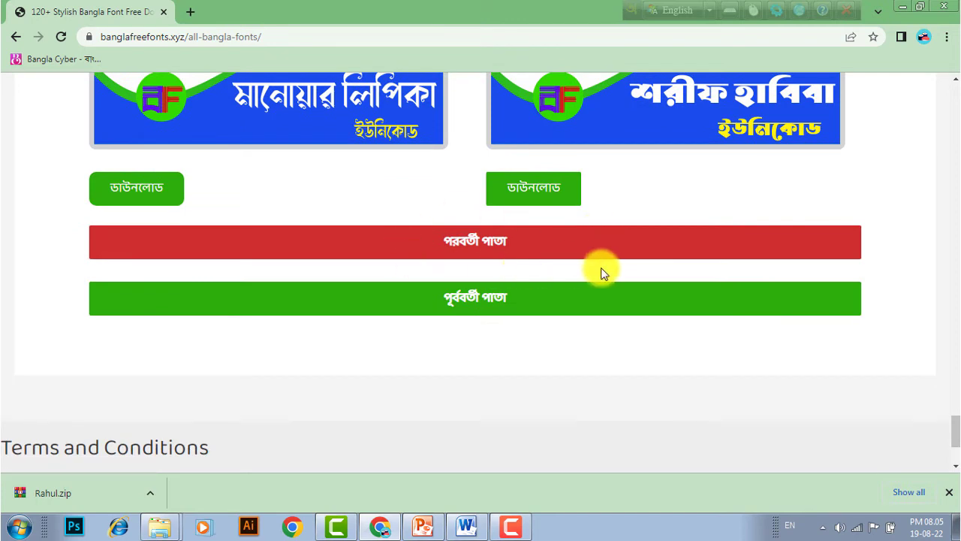
Step: Open the next page of fonts through the "পরবর্তী পাতা" link at the end of the font list
scroll(523, 248, "up", 4)
scroll(386, 294, "down", 4)
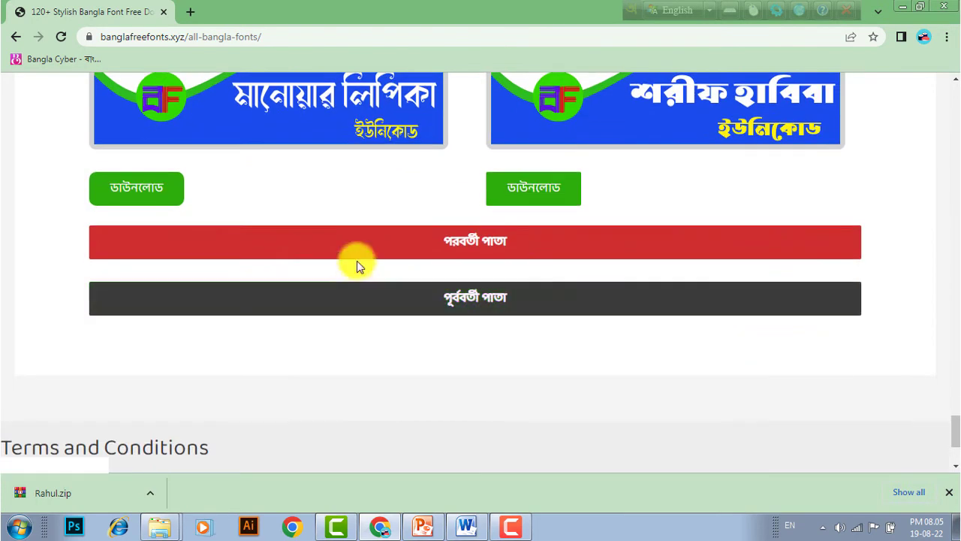
left_click(530, 241)
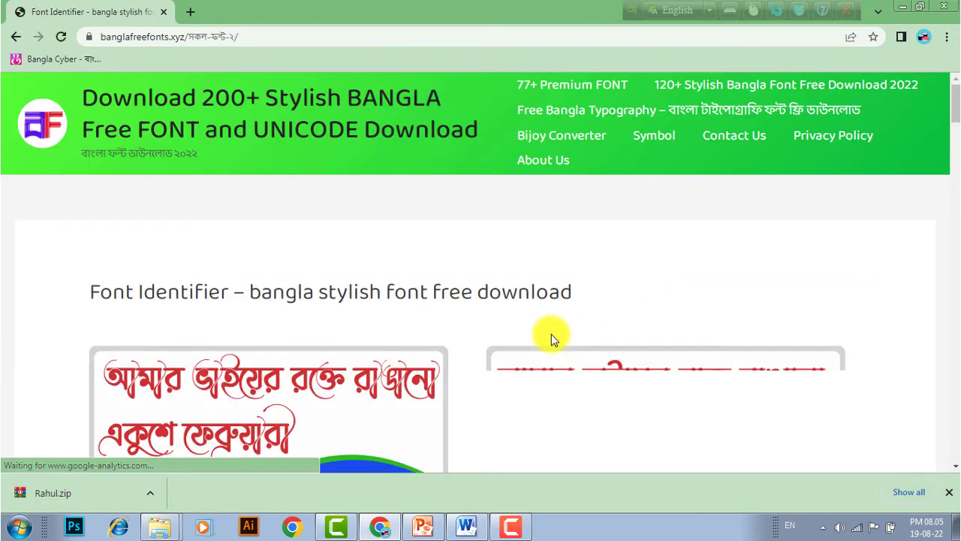
Step: Browse the font previews on the "Font Identifier – bangla stylish font free download" page down to the page links
scroll(515, 335, "down", 2)
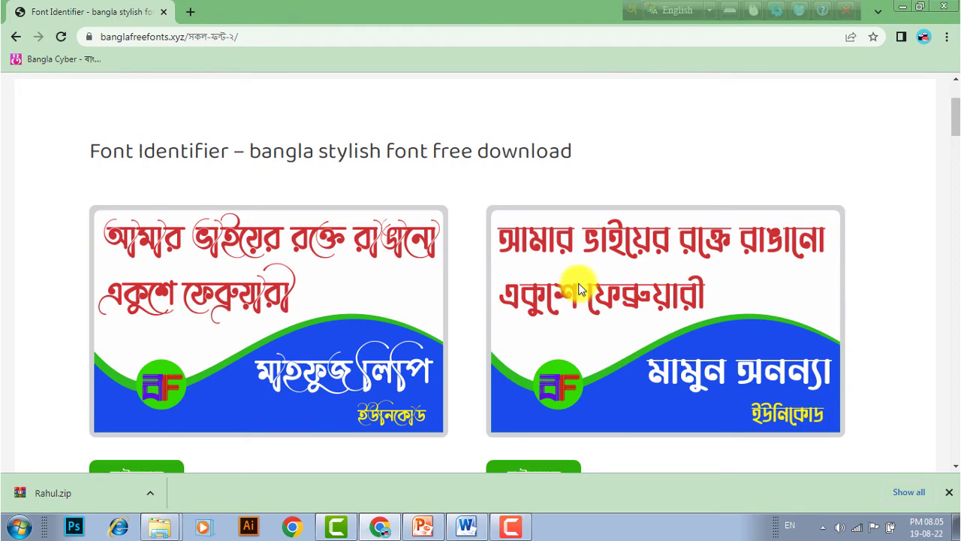
scroll(578, 289, "down", 2)
scroll(578, 289, "down", 4)
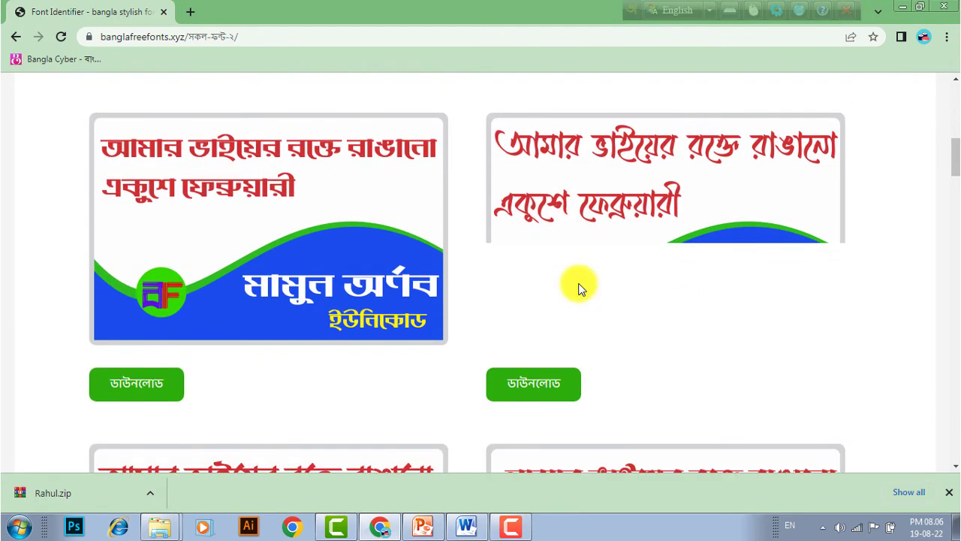
scroll(578, 289, "down", 2)
scroll(416, 379, "down", 2)
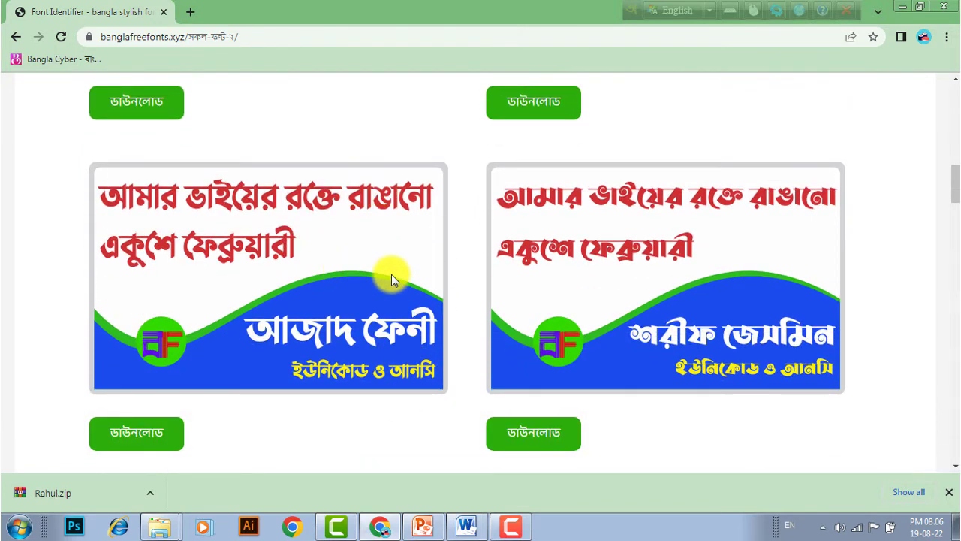
scroll(391, 274, "down", 5)
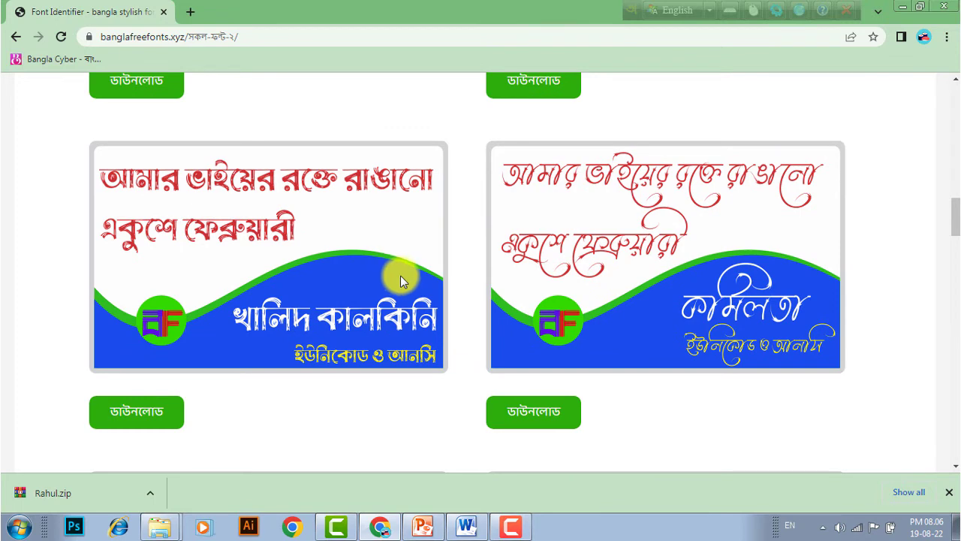
scroll(409, 284, "down", 2)
scroll(409, 283, "down", 2)
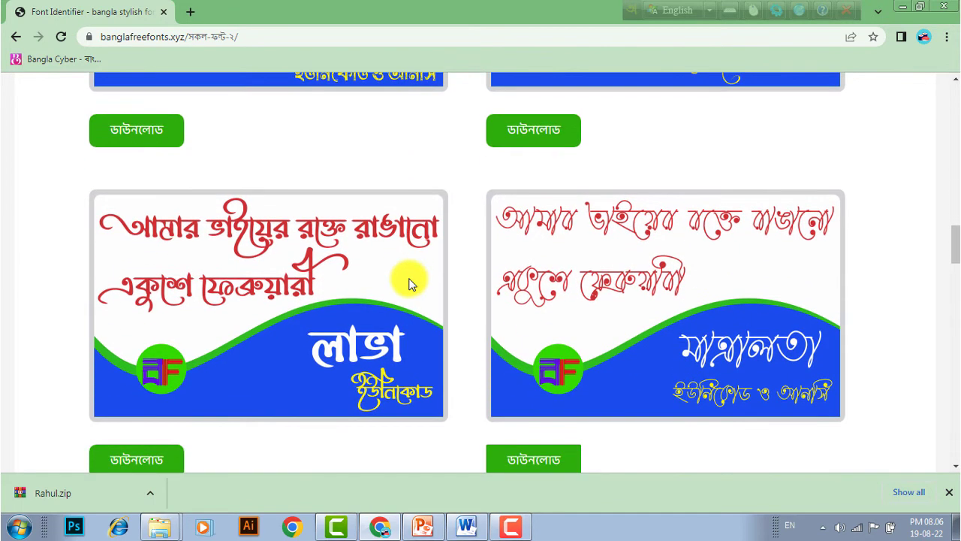
scroll(285, 279, "down", 2)
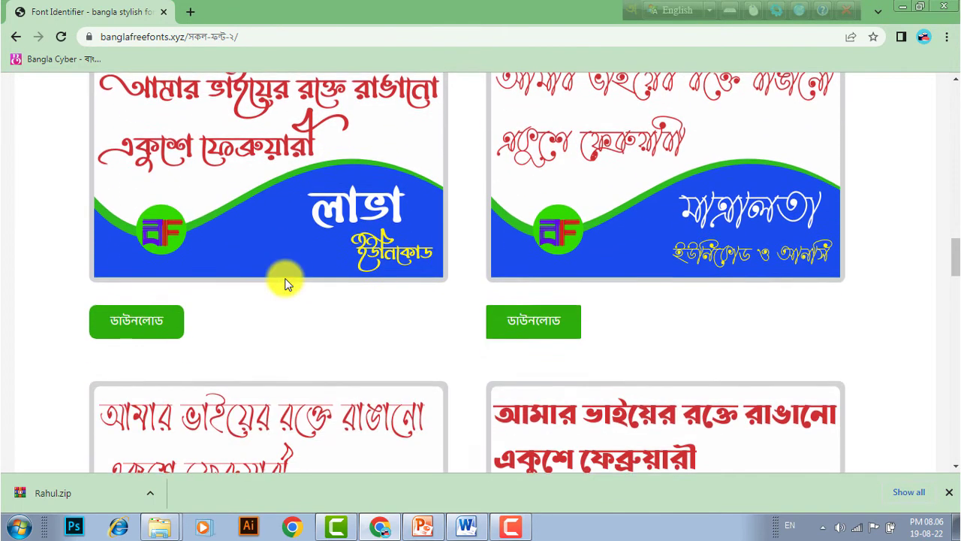
scroll(286, 283, "down", 1)
scroll(359, 276, "down", 5)
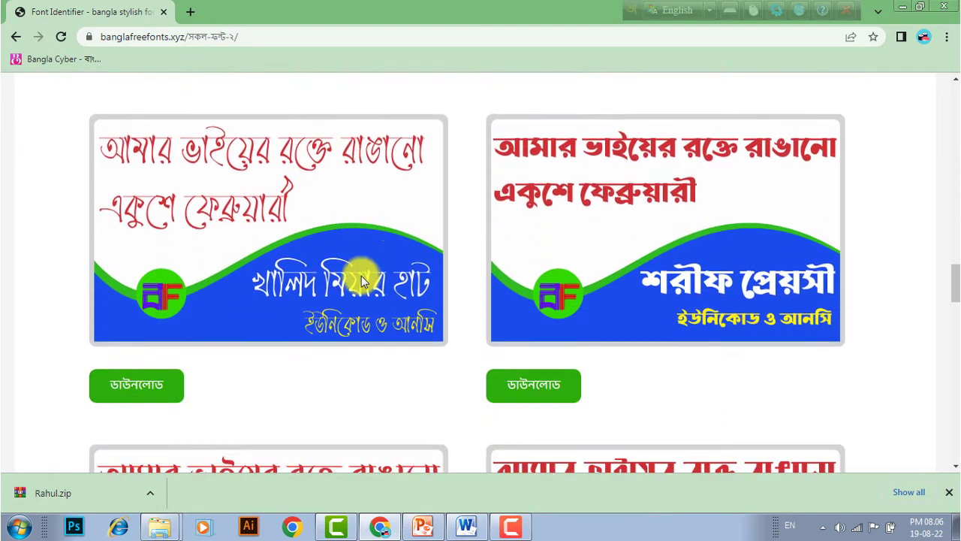
scroll(362, 276, "down", 6)
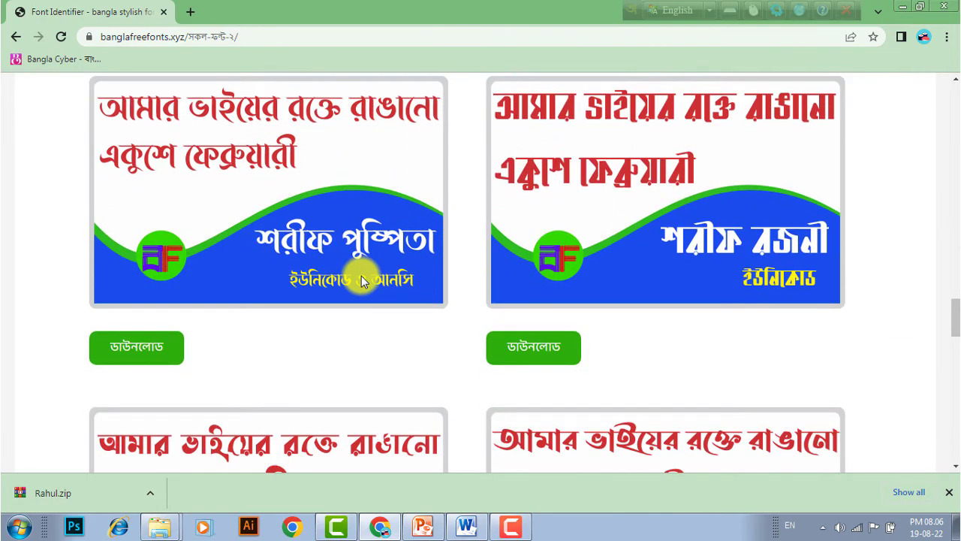
scroll(361, 275, "down", 2)
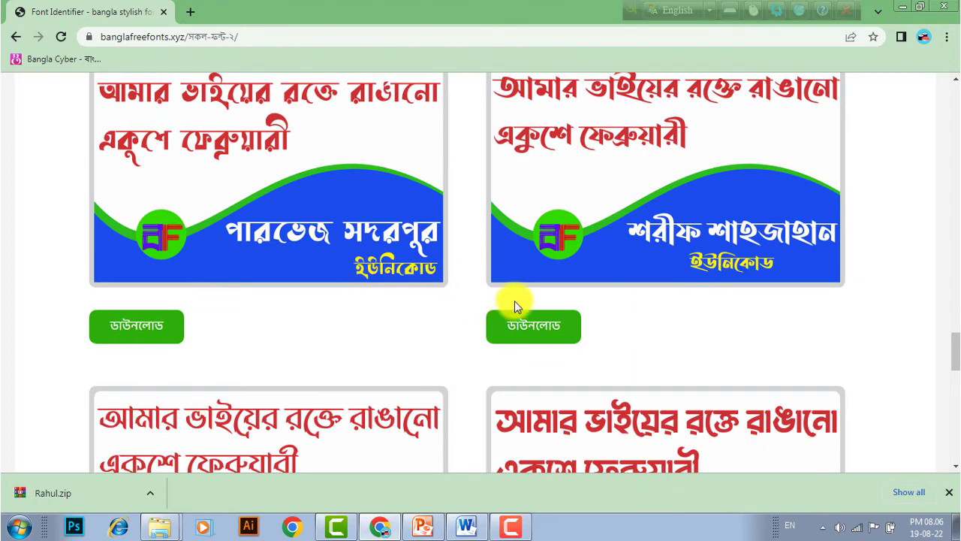
scroll(514, 300, "down", 2)
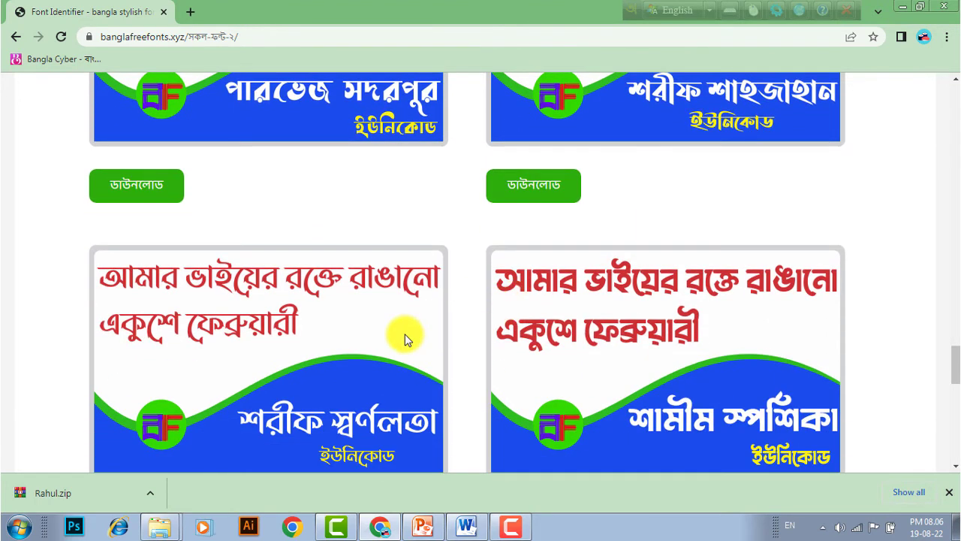
scroll(404, 338, "down", 5)
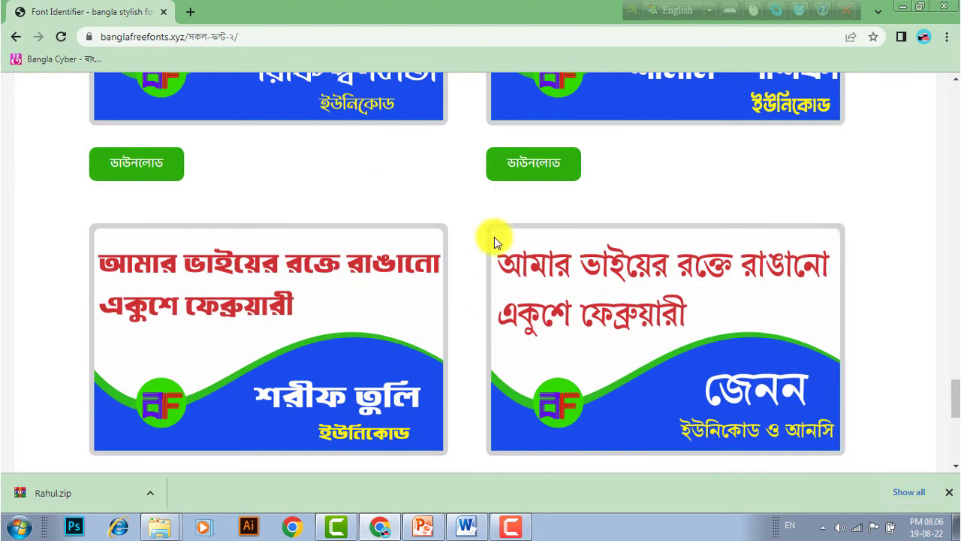
scroll(520, 308, "down", 3)
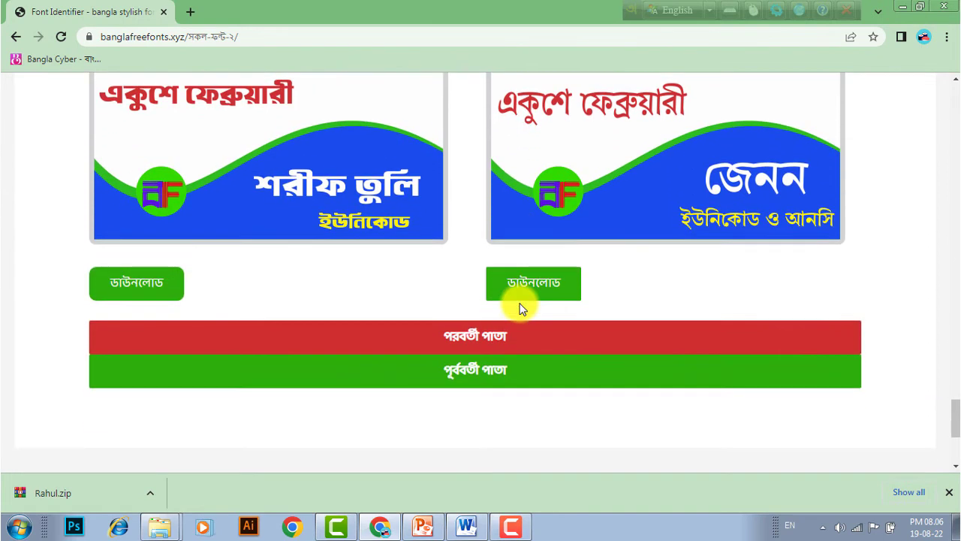
Step: Download the শরীফ তুলি font as Shorif-Tuli.zip and show the archive in its folder
scroll(557, 300, "up", 2)
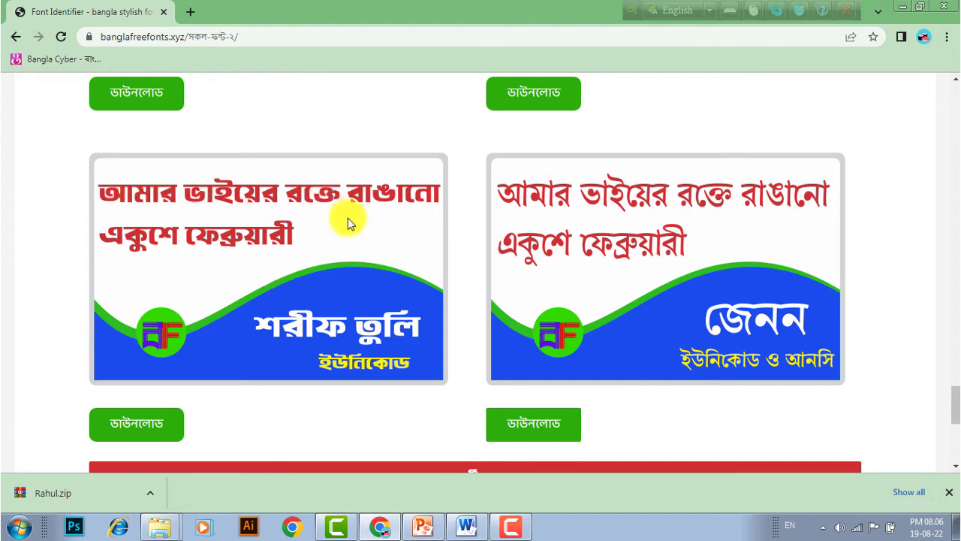
left_click(152, 424)
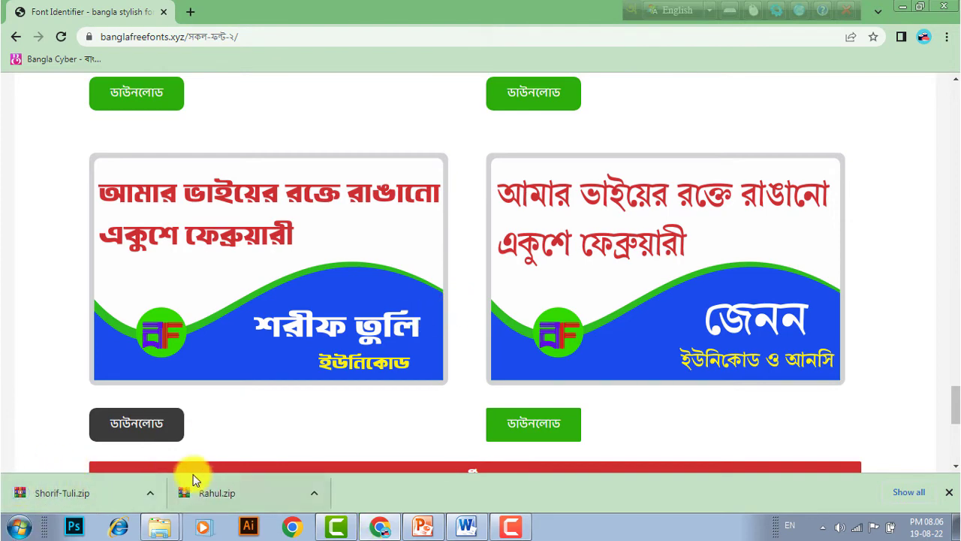
left_click(153, 491)
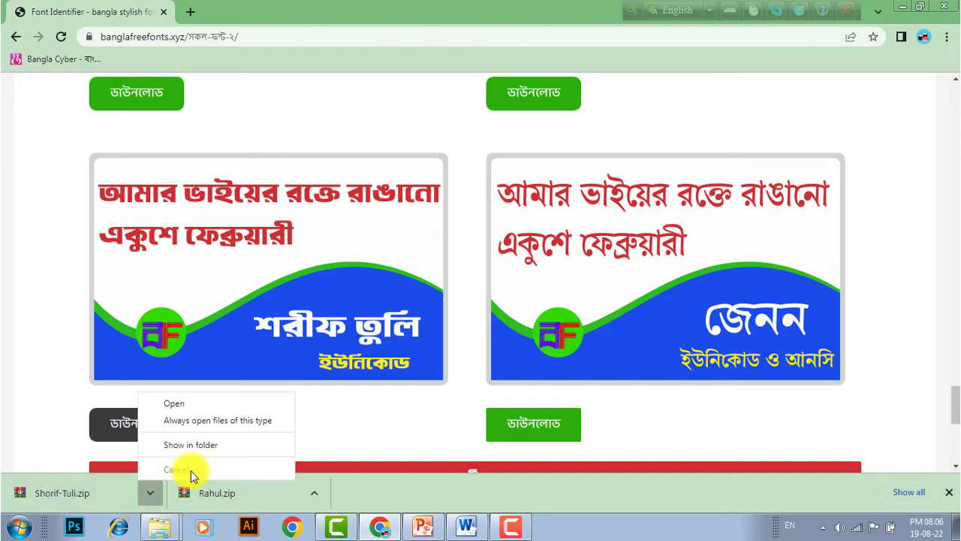
left_click(217, 443)
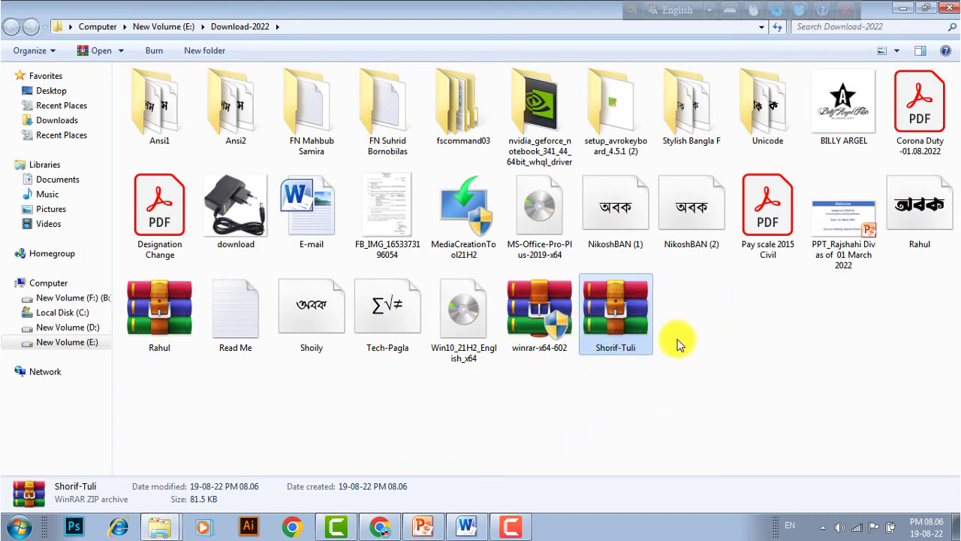
Step: Extract the Shorif-Tuli archive directly into the Download-2022 folder
right_click(623, 308)
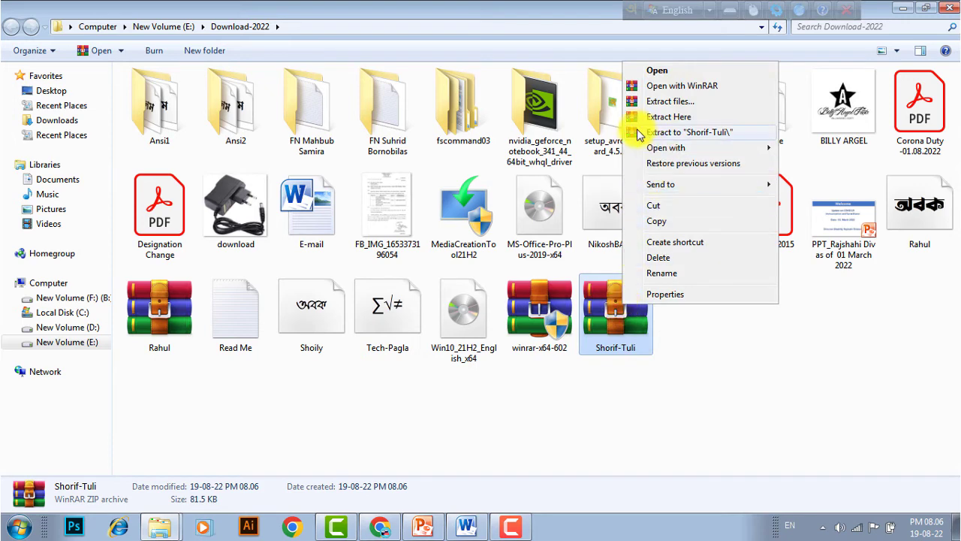
left_click(709, 122)
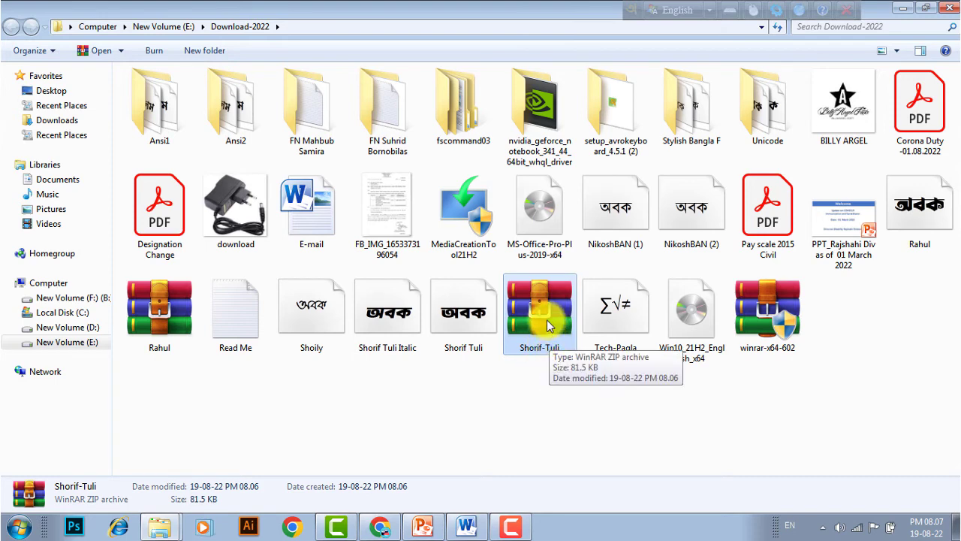
left_click(544, 388)
left_click(546, 325)
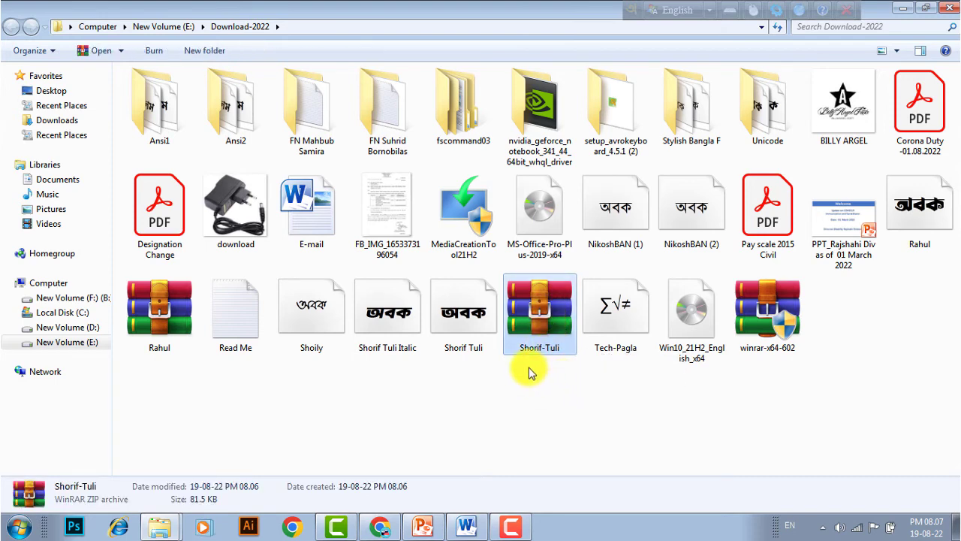
Step: Install the regular Shorif Tuli font from the extracted OpenType font file
left_click(474, 314)
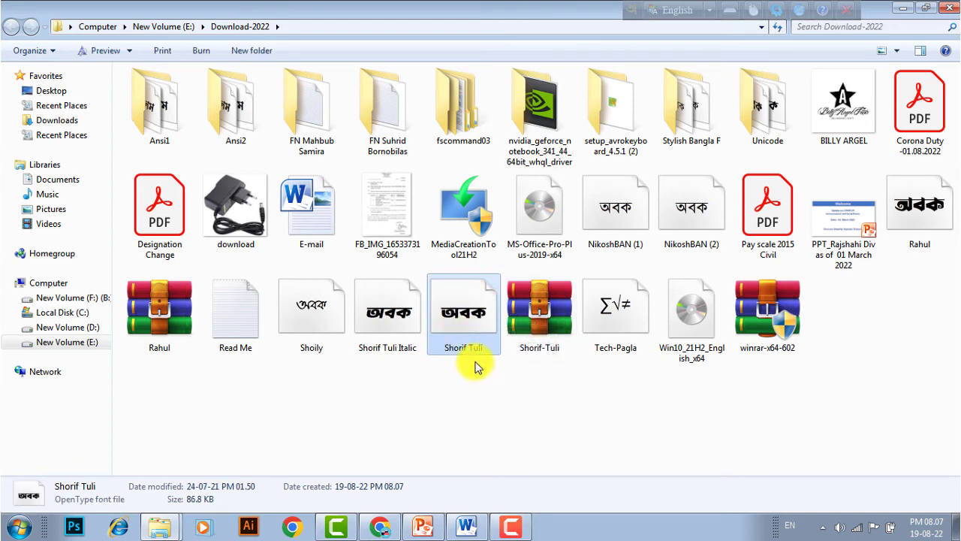
left_click(486, 419)
left_click(475, 309)
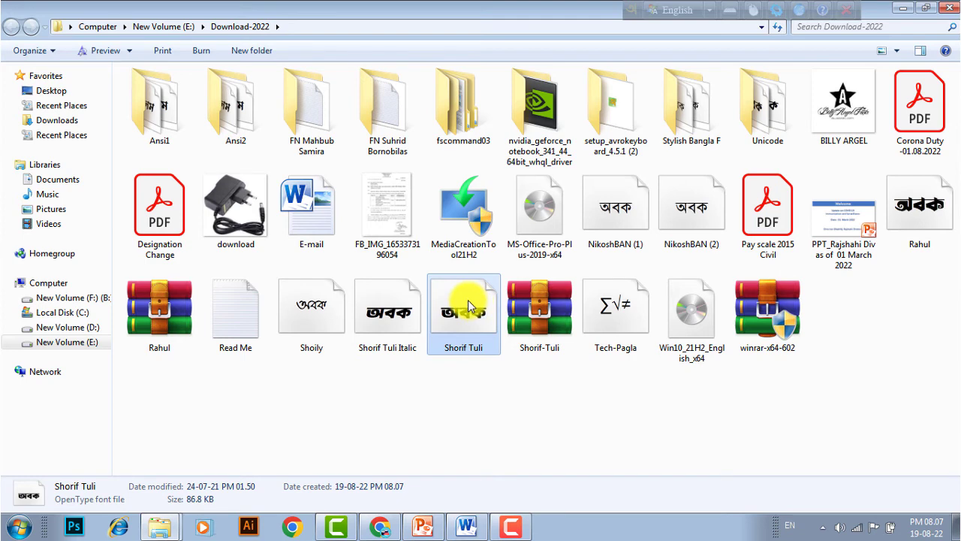
right_click(469, 307)
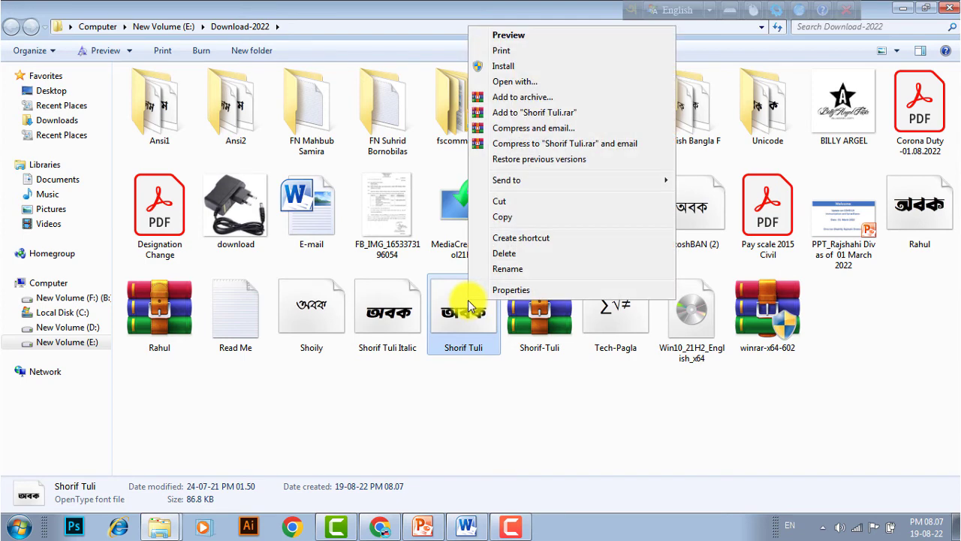
left_click(501, 66)
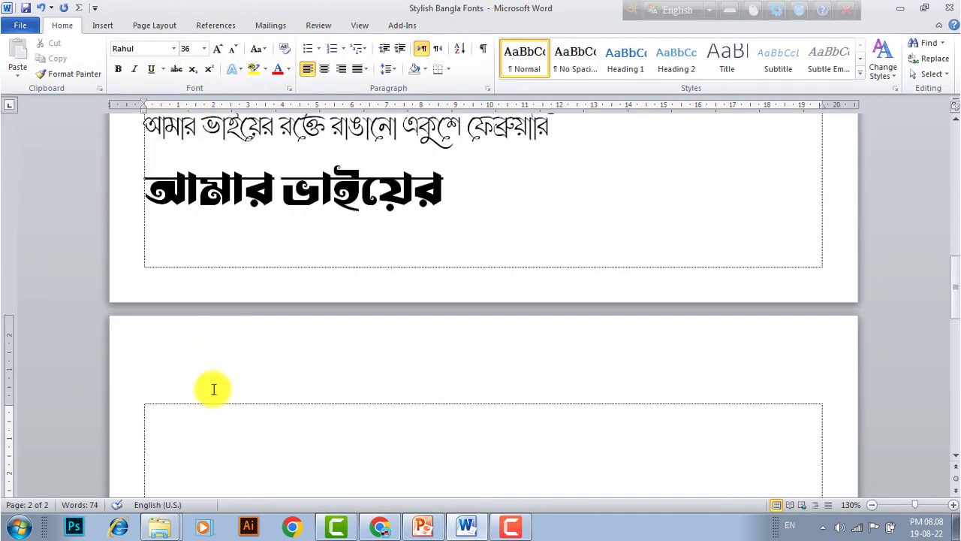
Step: In the Stylish Bangla Fonts document in Word, set the font of the empty line on the new page to Shorif Tuli
scroll(210, 383, "down", 1)
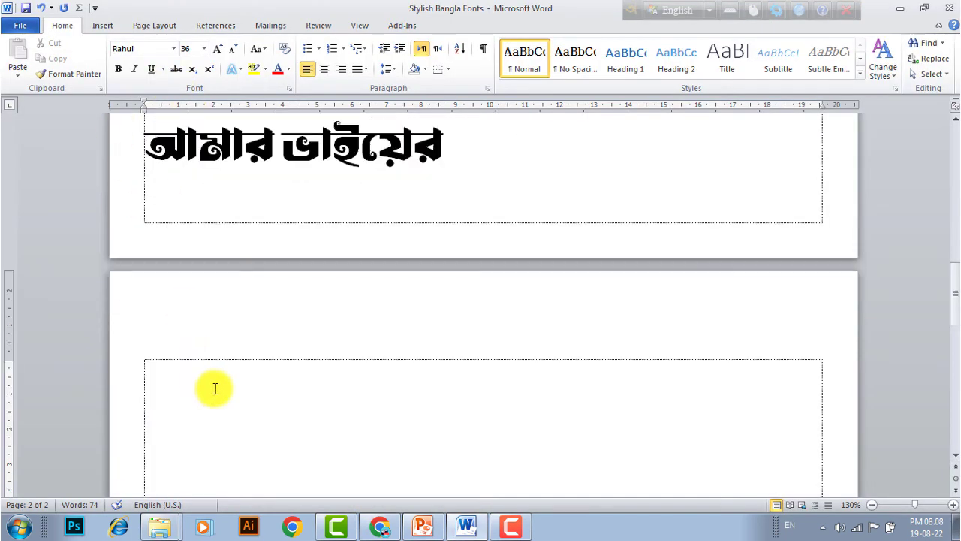
left_click(157, 50)
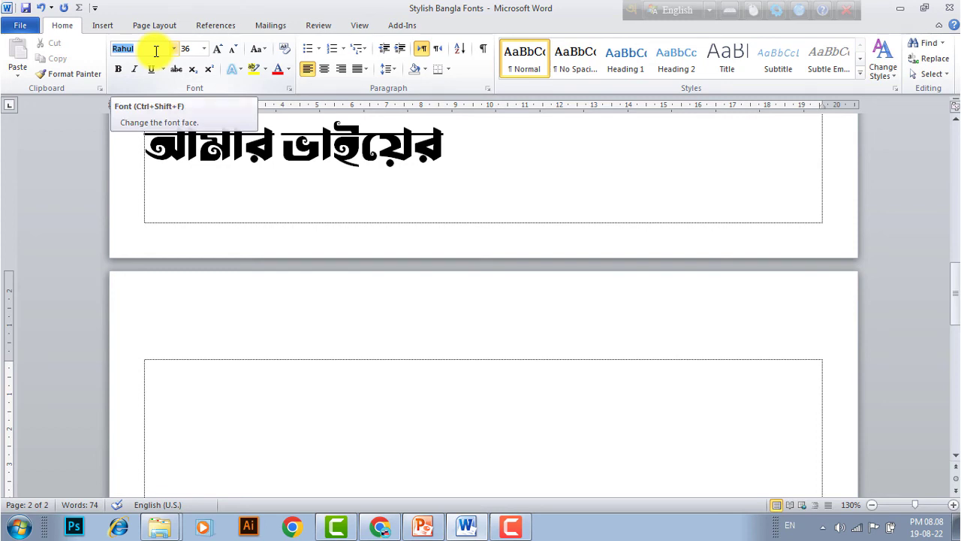
type("Sabren")
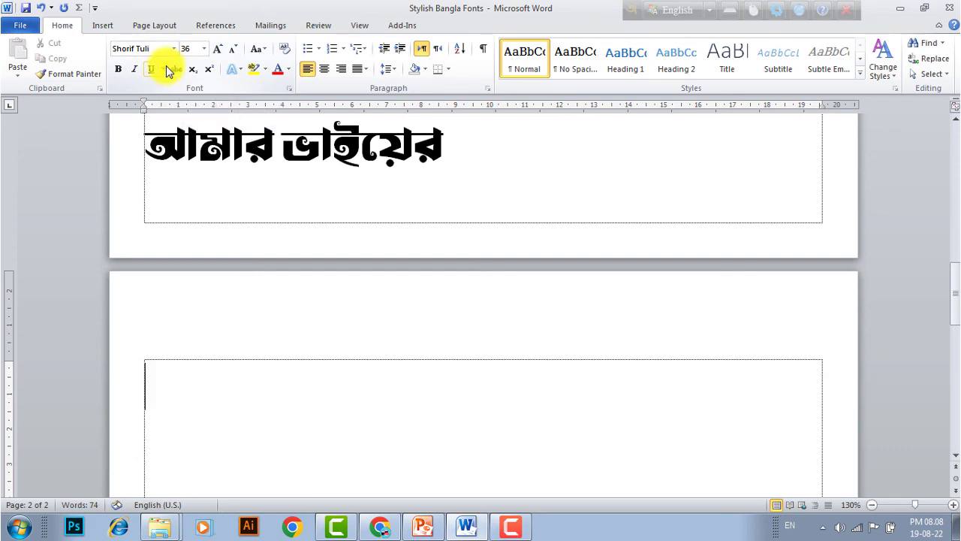
Step: Set the keyboard language to Bangla and write "আমার ভাইয়ের রক্তে" on the new page in the Shorif Tuli font
left_click(687, 11)
left_click(501, 399)
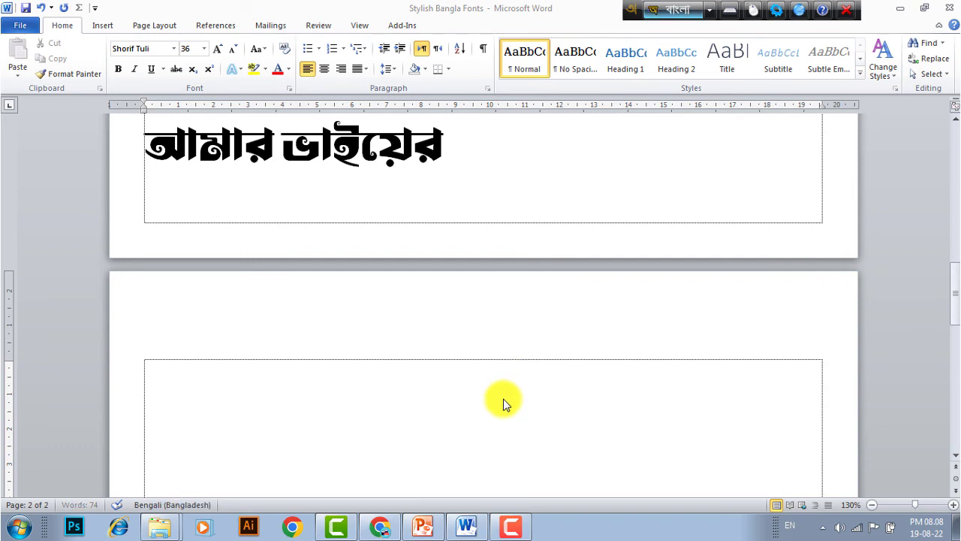
type("আম")
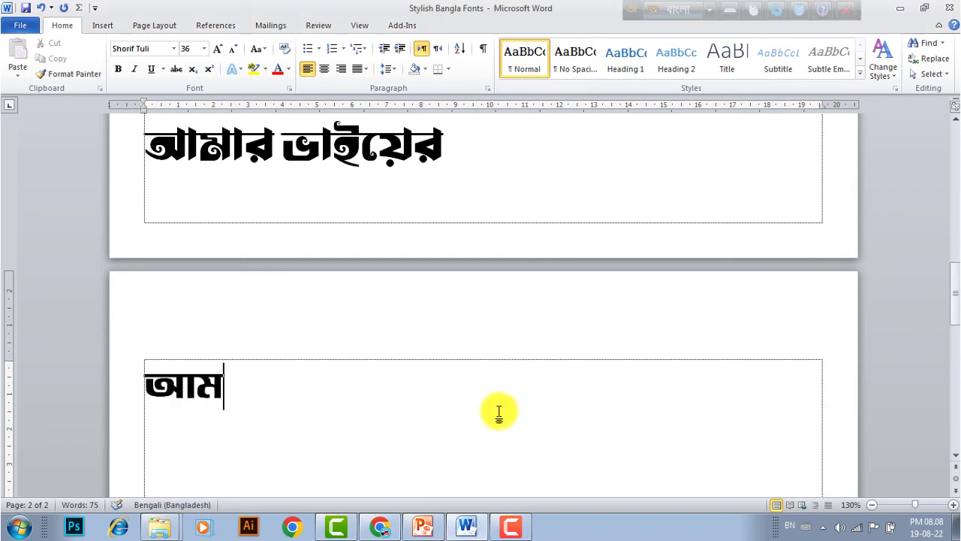
type("ার ভাইয়ের")
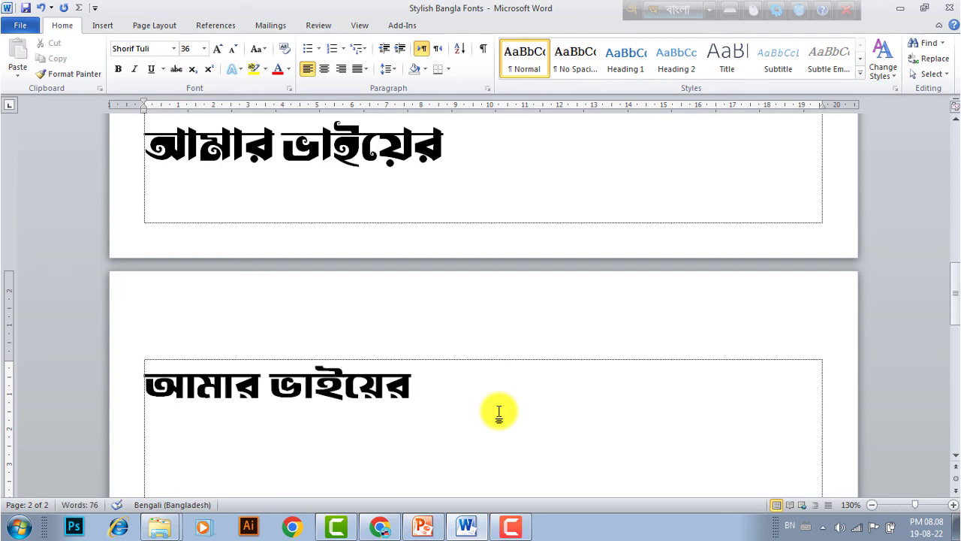
type(" র")
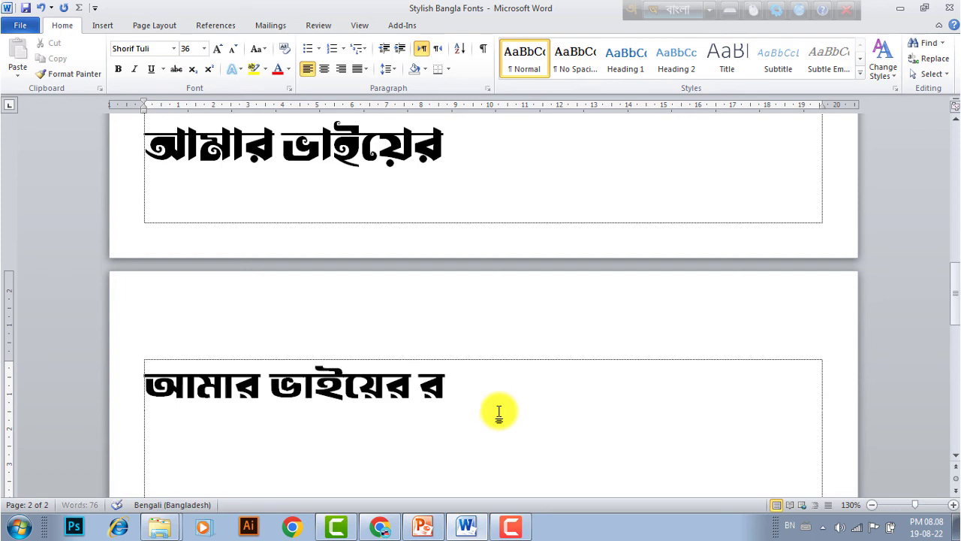
type("ক্তে")
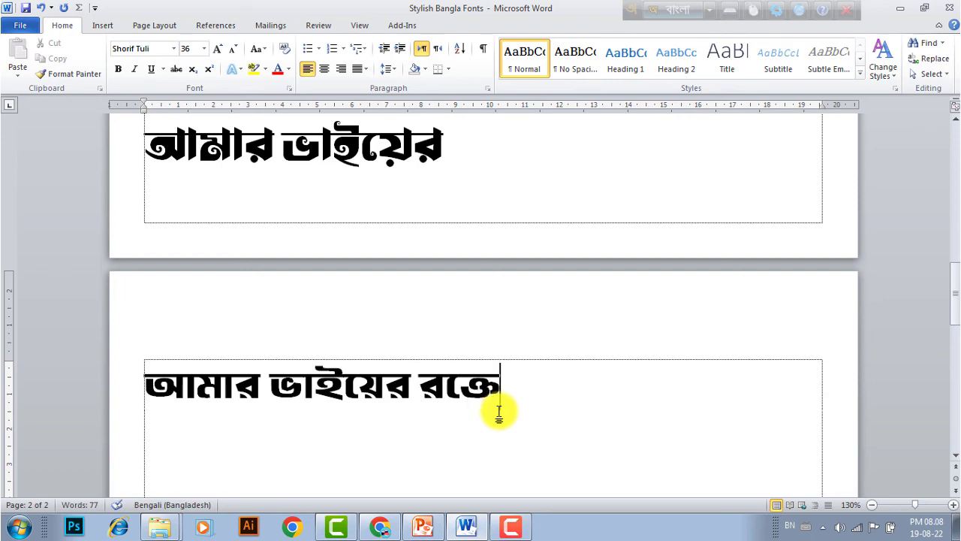
scroll(498, 405, "down", 1)
scroll(450, 361, "up", 3)
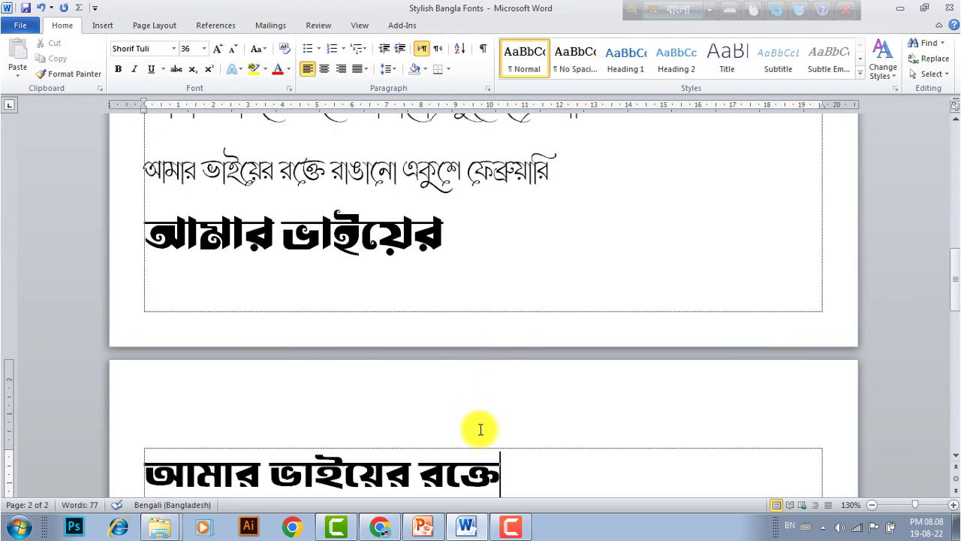
Step: Switch to Chrome and look back over the last font previews and page links on the Font Identifier page
left_click(377, 530)
scroll(406, 318, "down", 2)
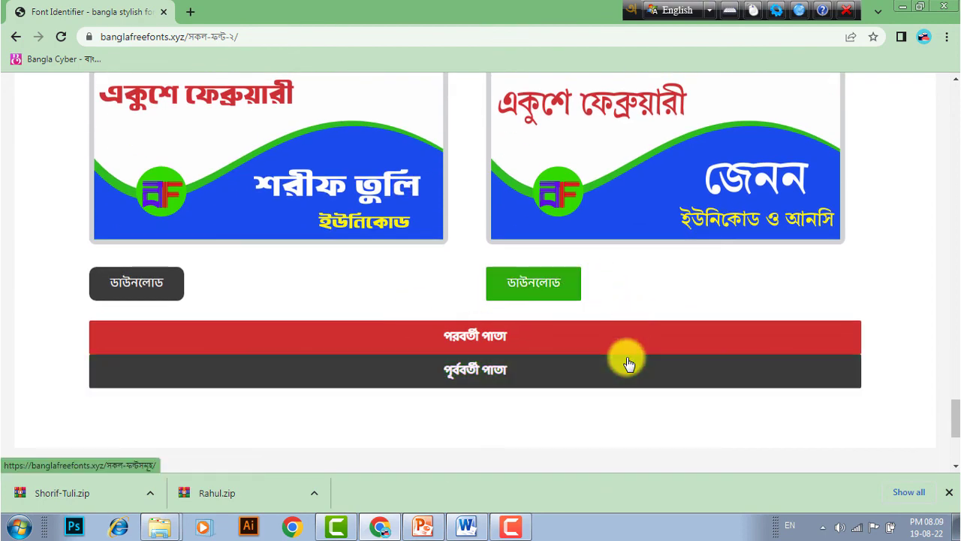
scroll(628, 353, "up", 10)
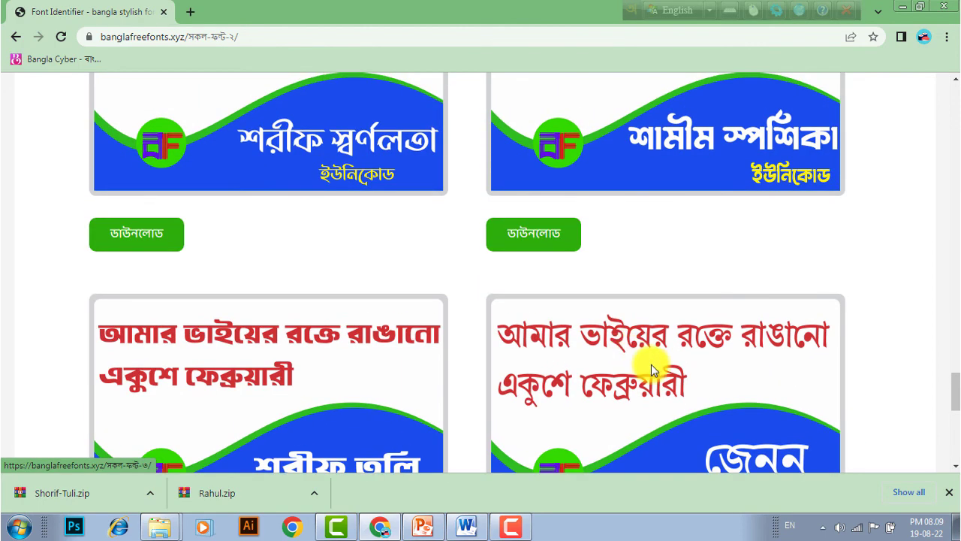